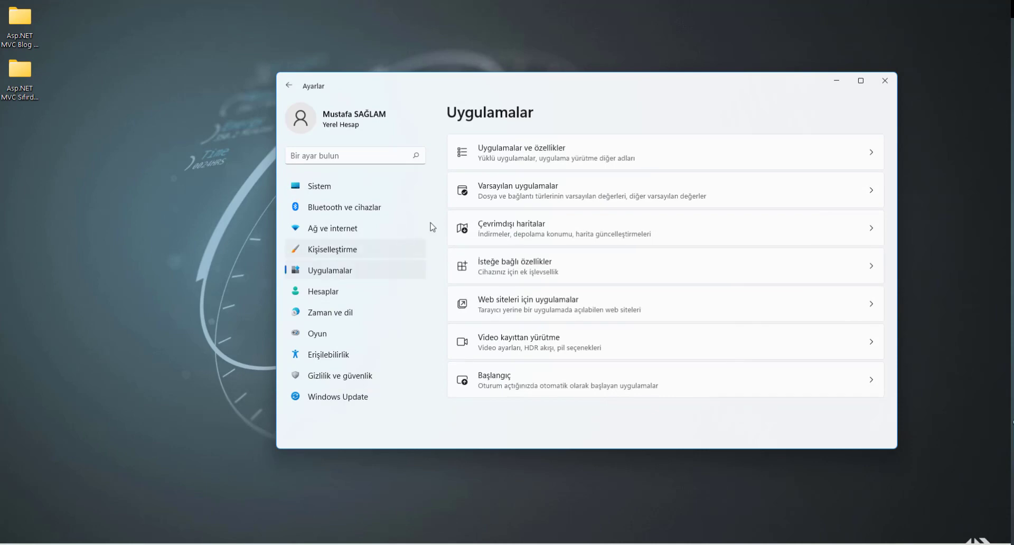
# Open Microsoft Visual Studio Installer through its modify option in the installed apps and features list
pyautogui.click(559, 162)
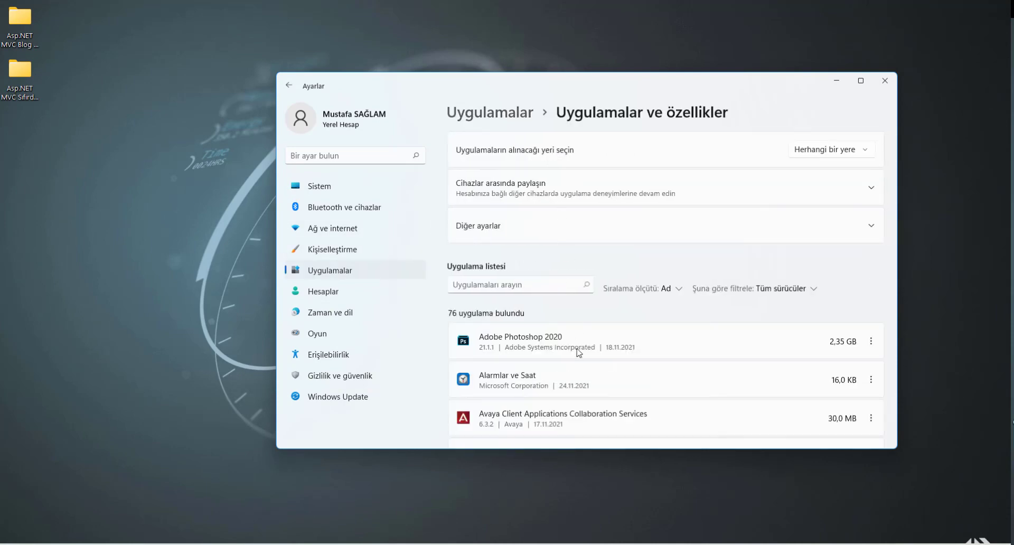
pyautogui.scroll(-15, 579, 353)
pyautogui.scroll(-15, 579, 353)
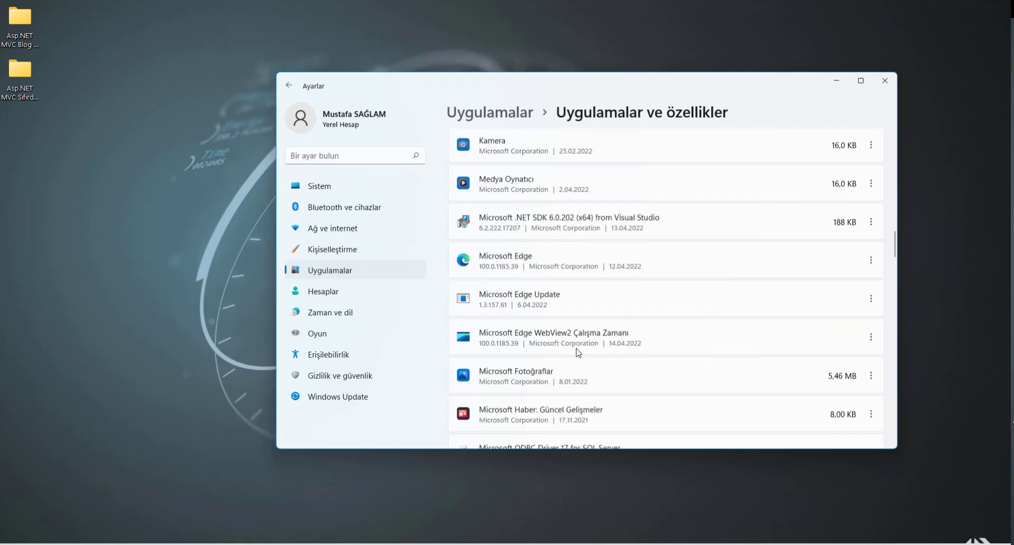
pyautogui.scroll(-10, 579, 353)
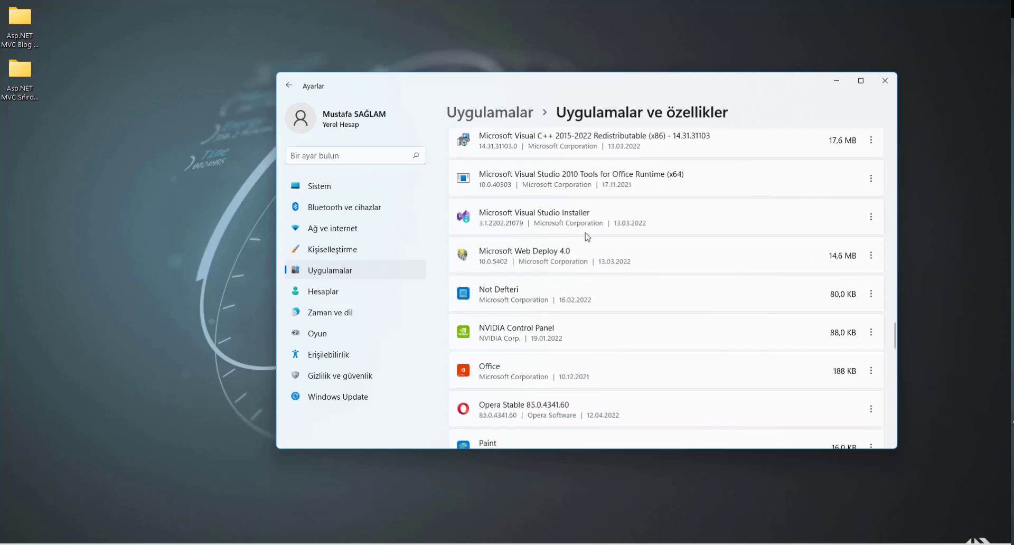
pyautogui.click(871, 217)
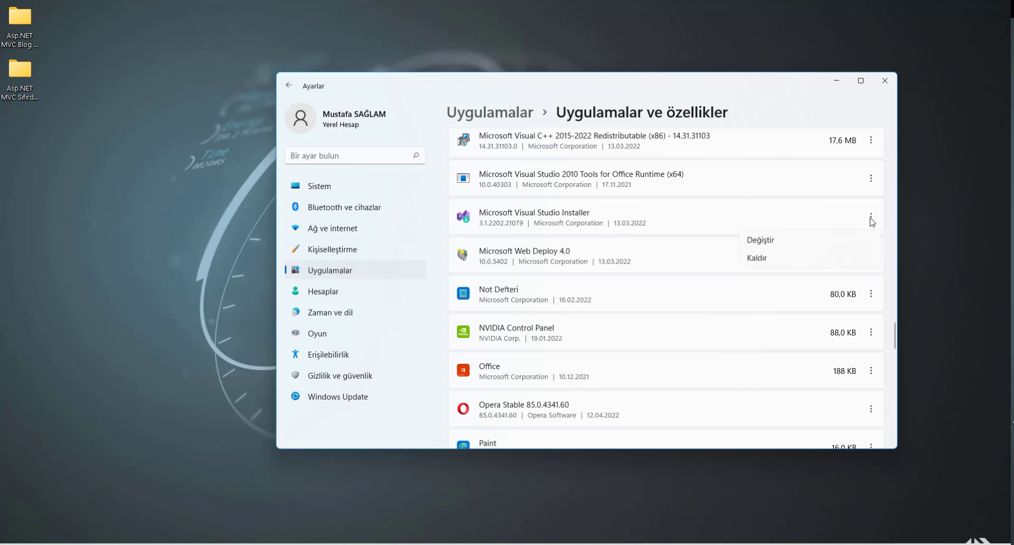
pyautogui.click(780, 244)
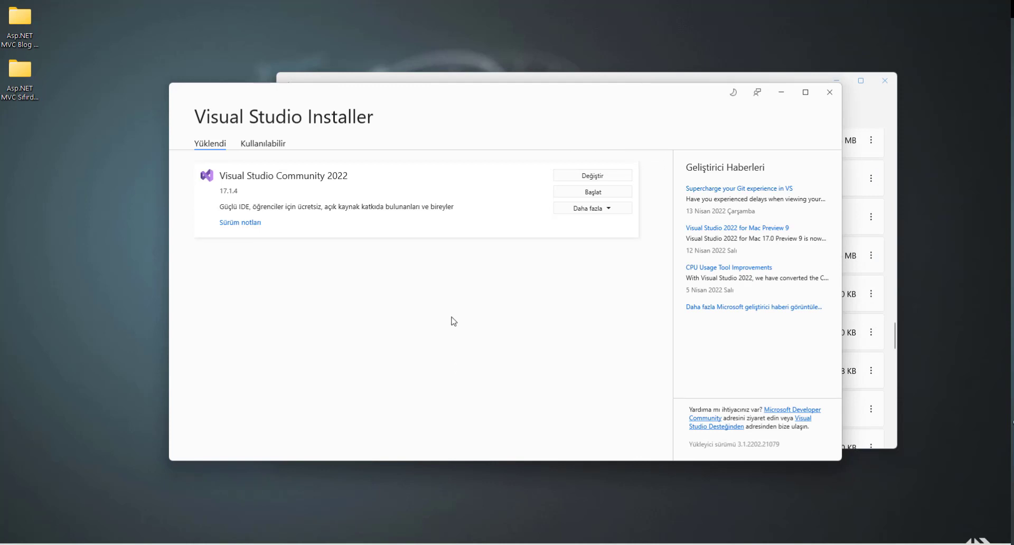
# Open the modification options for Visual Studio Community 2022 and review the Web and Cloud and Desktop and Mobile workloads
pyautogui.click(593, 178)
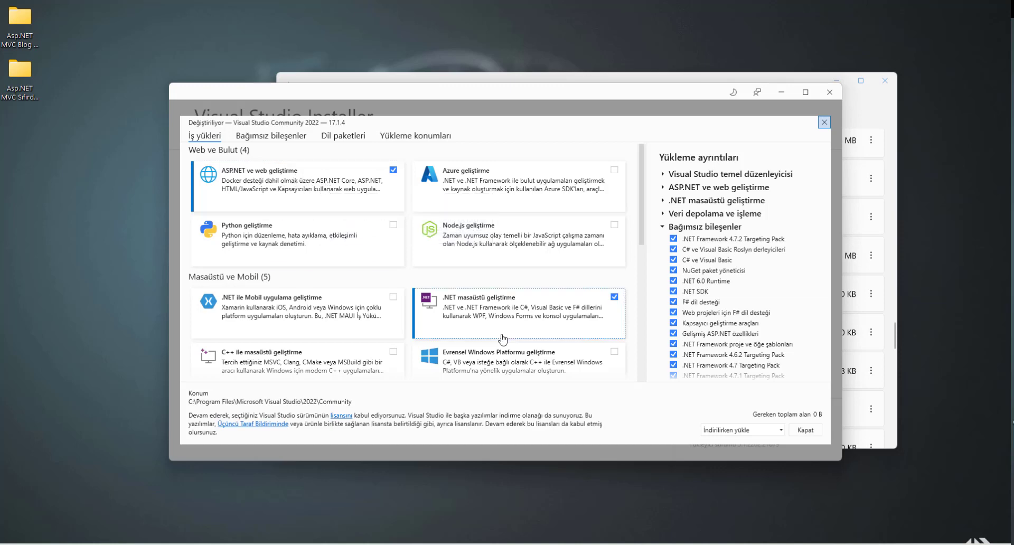
pyautogui.scroll(-3, 536, 315)
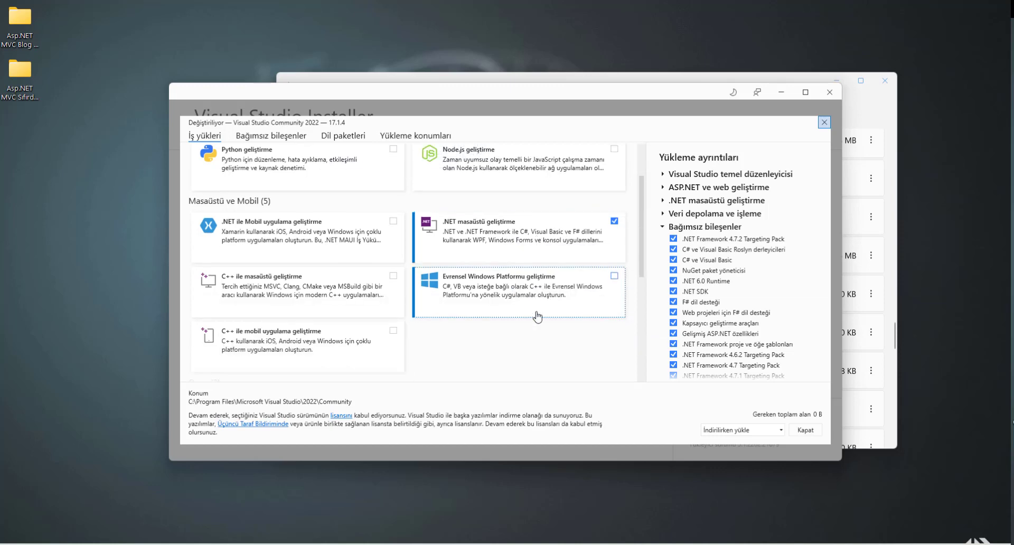
pyautogui.scroll(3, 536, 315)
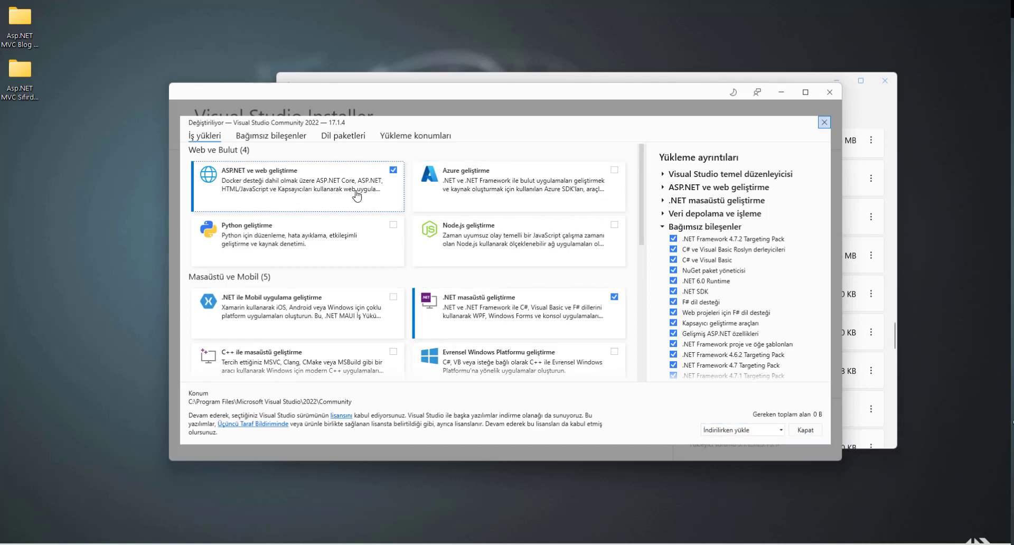
# Examine the .NET individual components and expand the ASP.NET and web development installation details
pyautogui.click(300, 139)
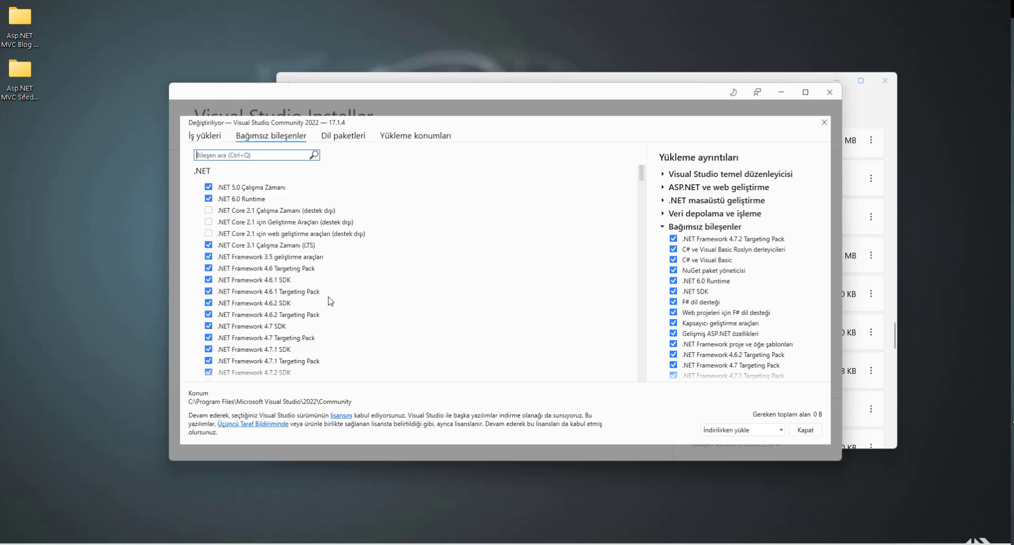
pyautogui.click(663, 188)
pyautogui.click(681, 241)
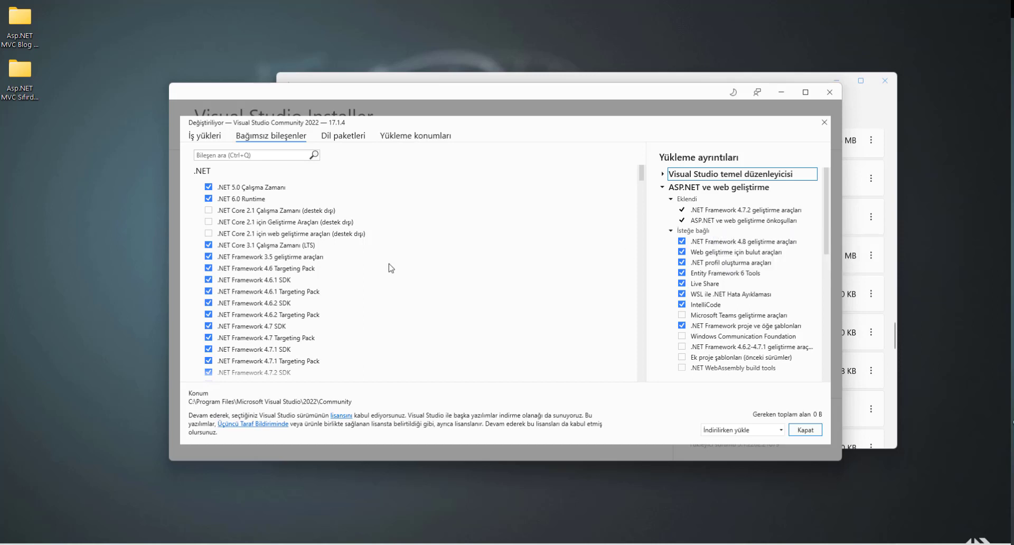
pyautogui.scroll(-2, 270, 294)
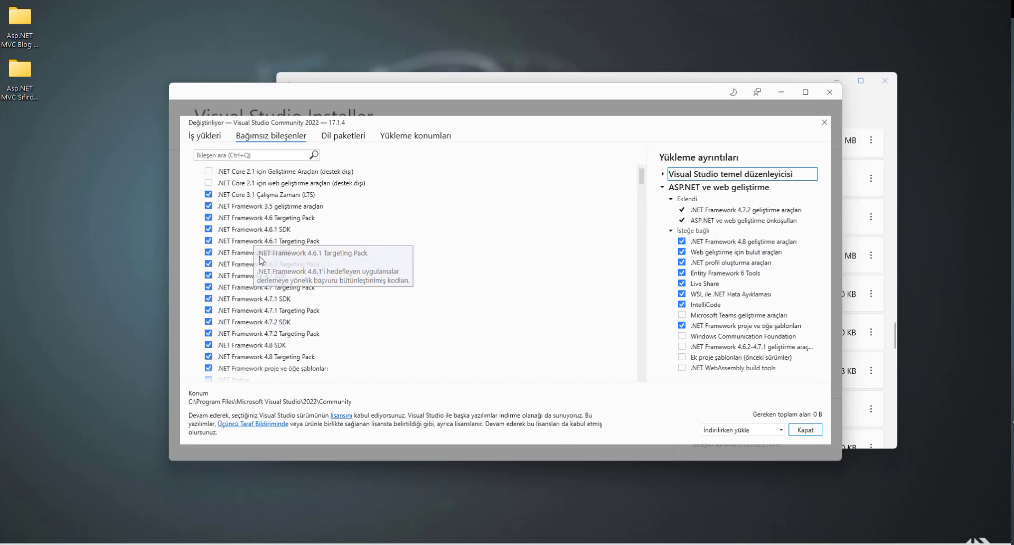
pyautogui.scroll(-1, 260, 262)
pyautogui.scroll(1, 282, 273)
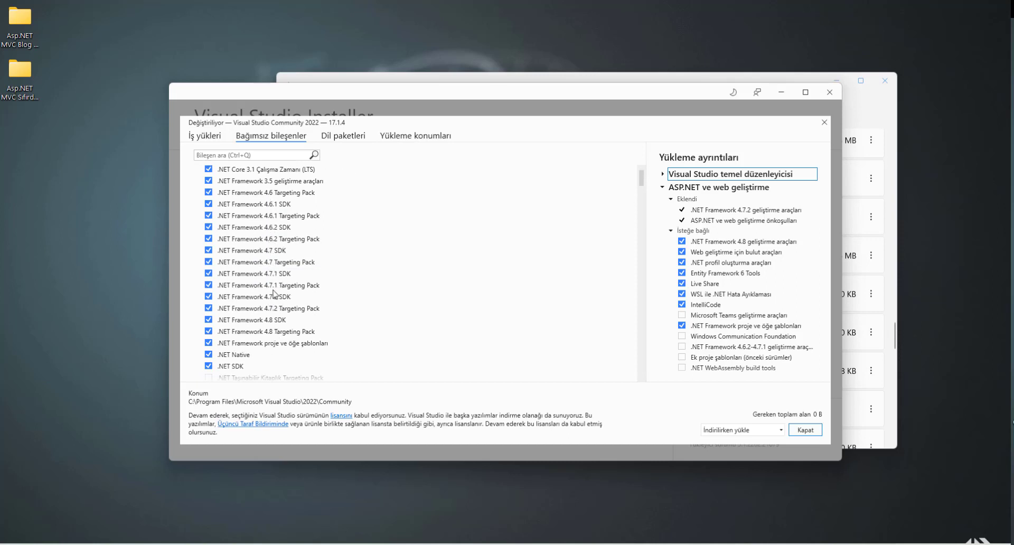
pyautogui.scroll(-4, 282, 309)
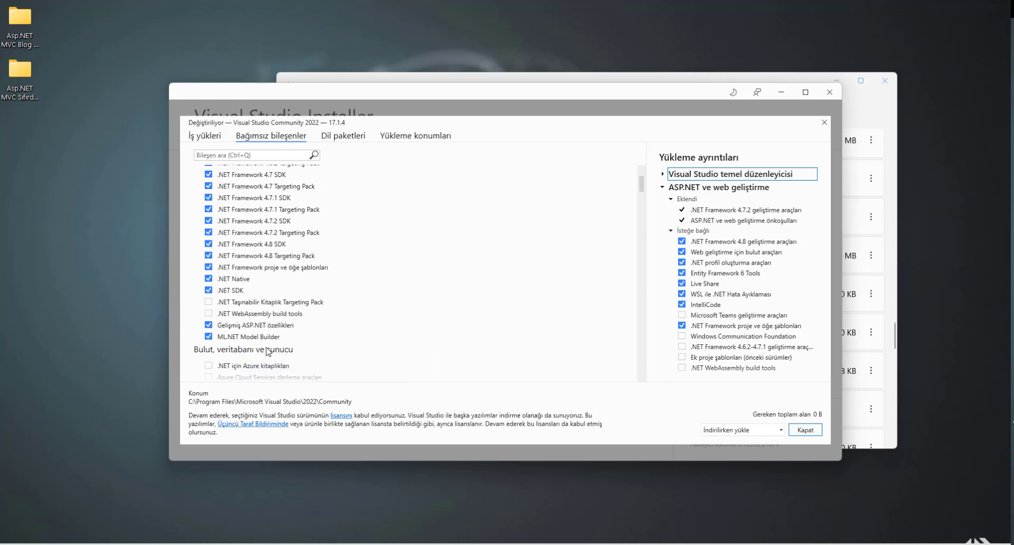
# Try to deselect the SQL Server Express 2019 LocalDB component and cancel its removal
pyautogui.scroll(-6, 306, 301)
pyautogui.scroll(-2, 307, 299)
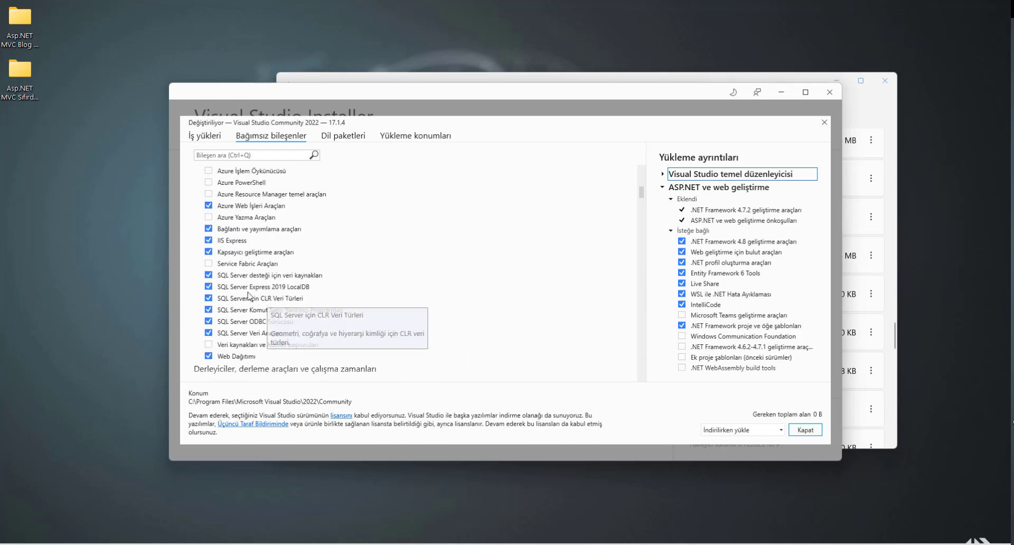
pyautogui.click(304, 290)
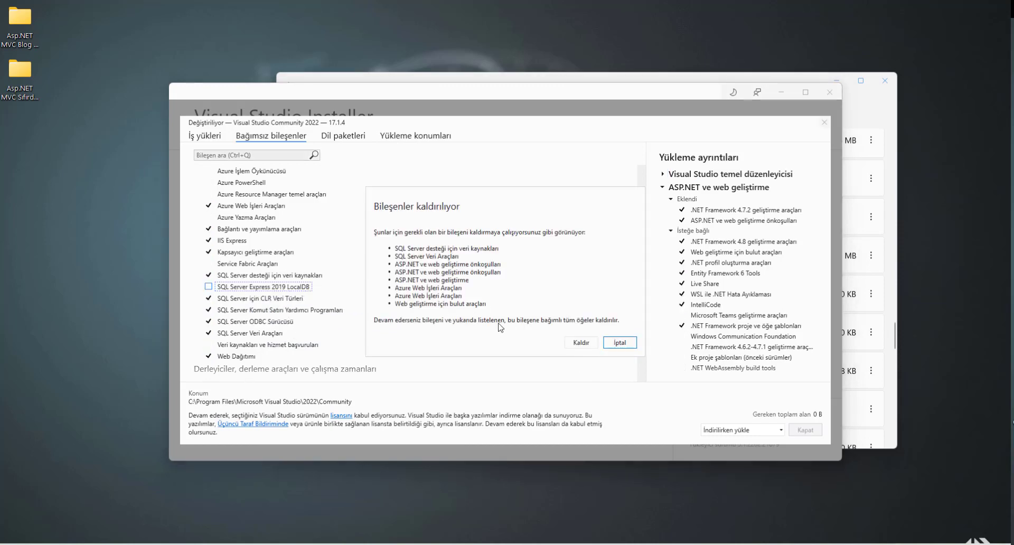
pyautogui.click(616, 344)
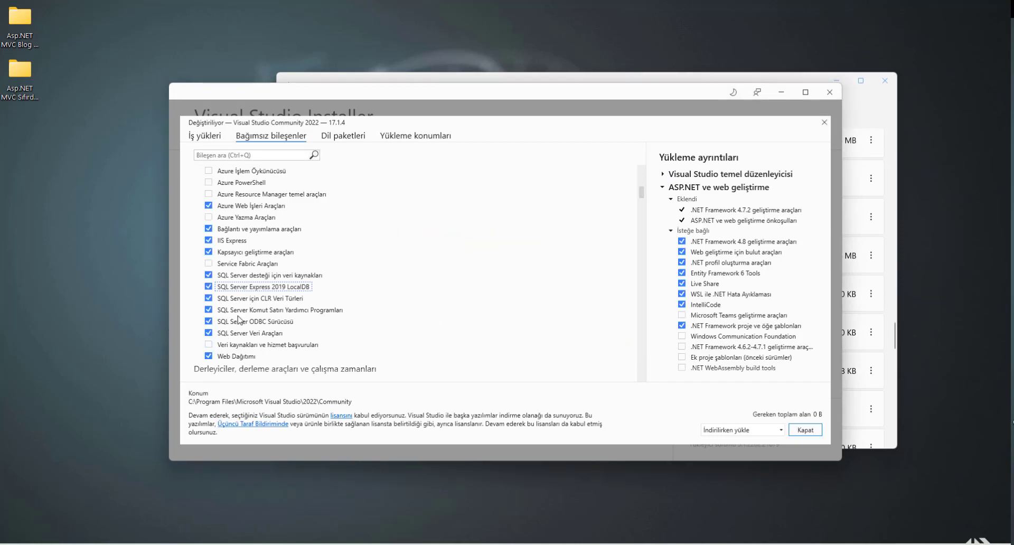
# Examine the rest of the individual components list, from the compilers and code tools to the SDKs, libraries and frameworks
pyautogui.scroll(-1, 242, 276)
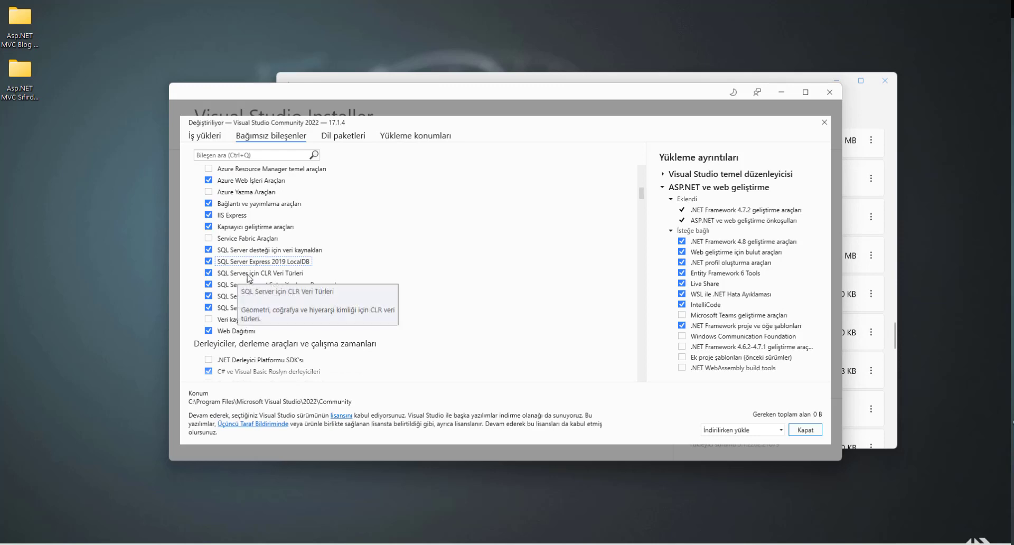
pyautogui.scroll(6, 245, 277)
pyautogui.scroll(10, 247, 276)
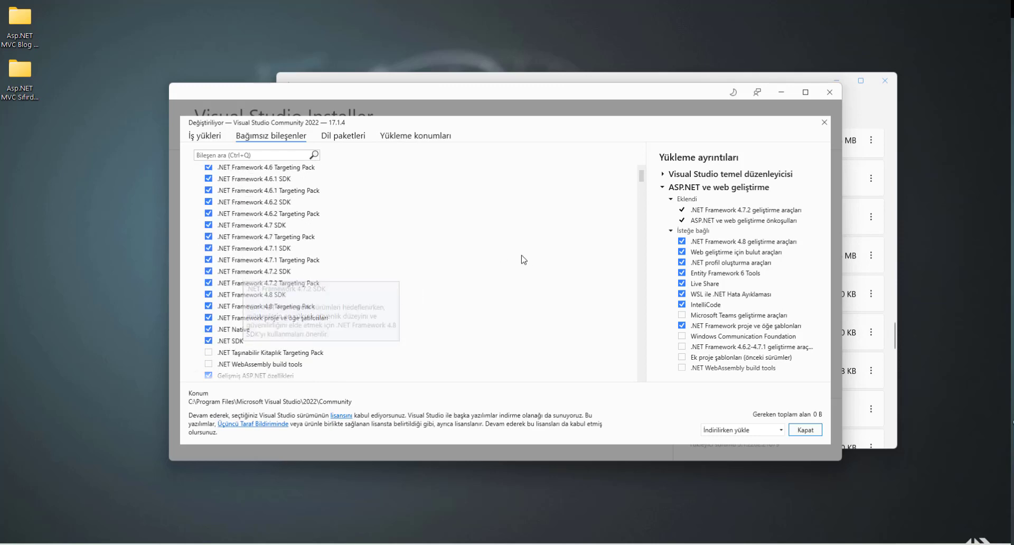
pyautogui.scroll(2, 370, 276)
pyautogui.scroll(-12, 369, 275)
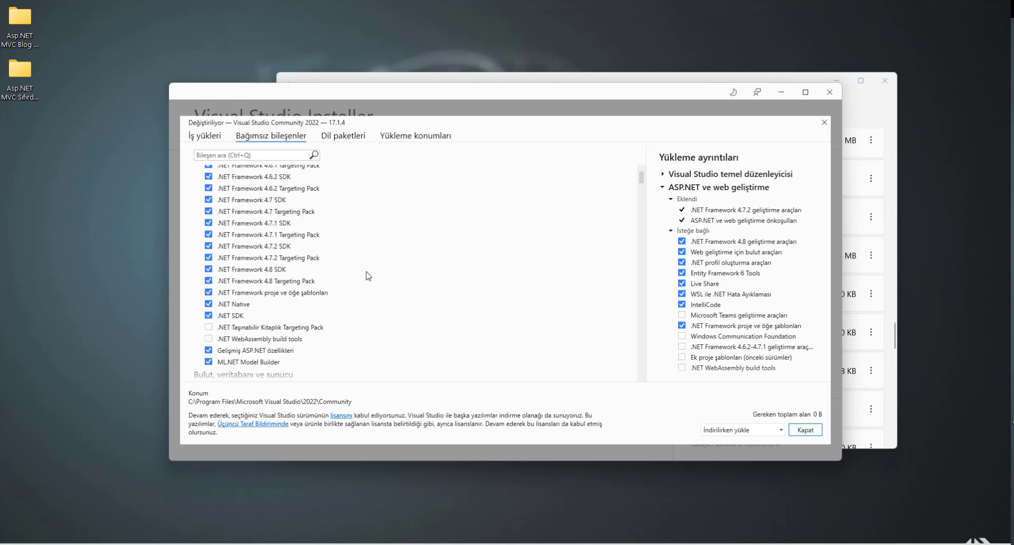
pyautogui.scroll(-15, 365, 278)
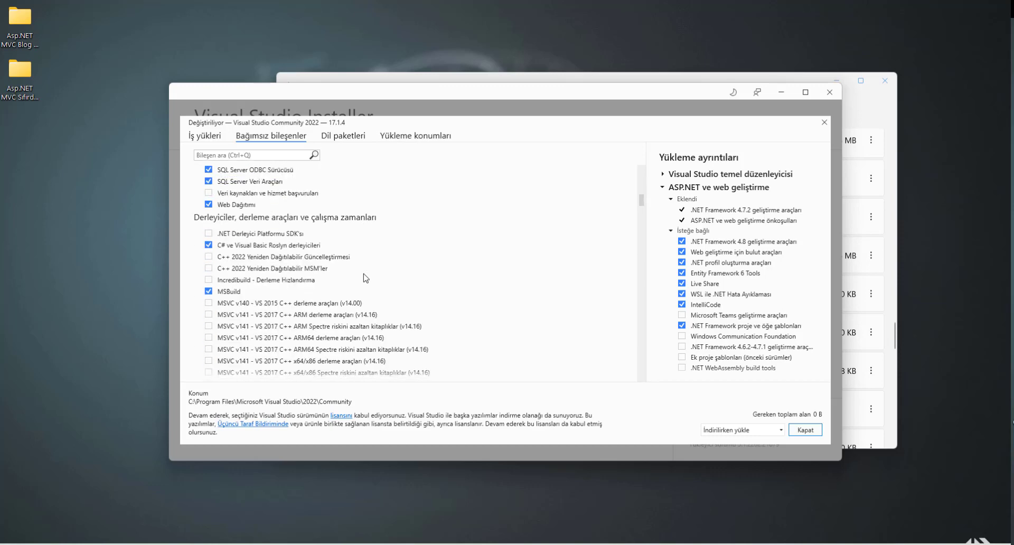
pyautogui.scroll(-10, 364, 280)
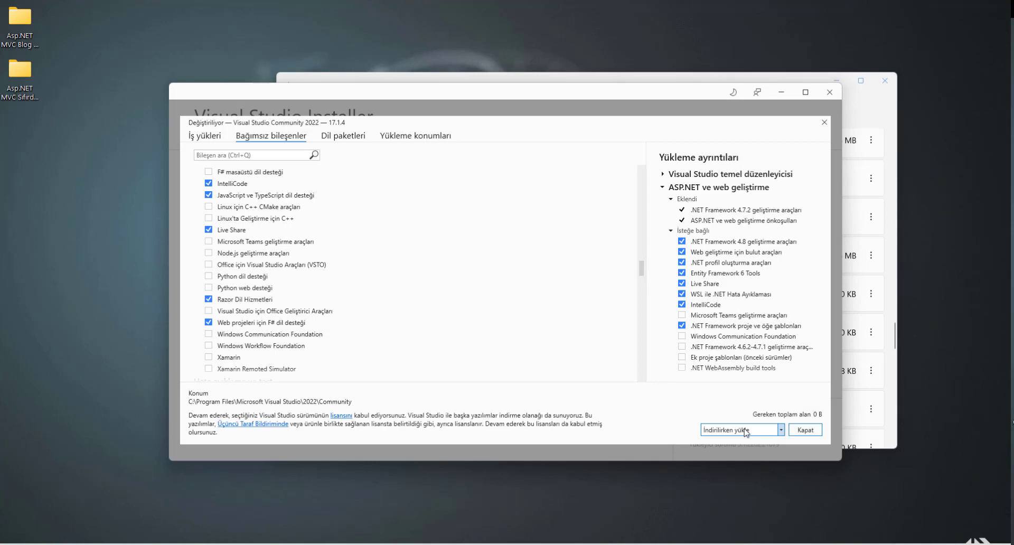
pyautogui.scroll(-2, 389, 248)
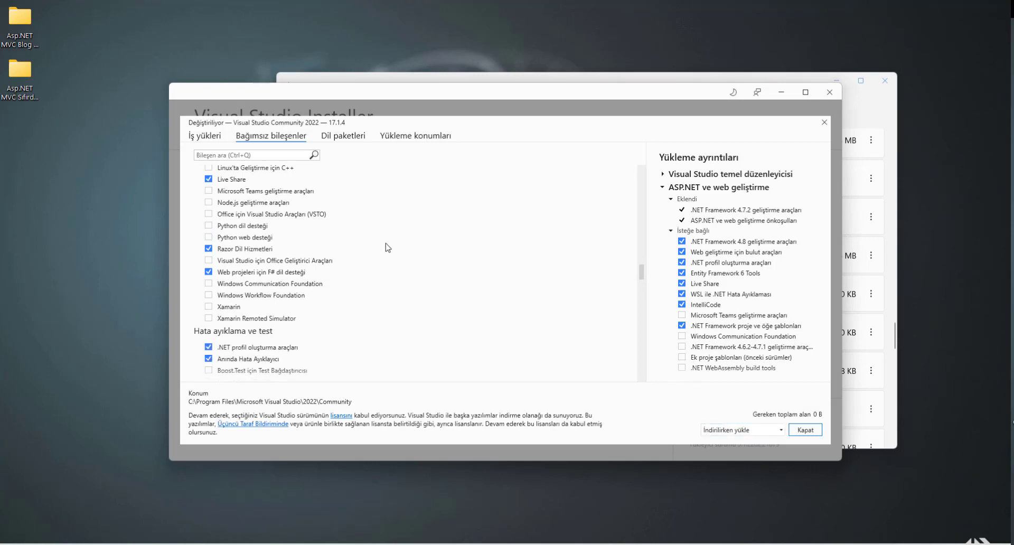
pyautogui.scroll(-1, 388, 248)
pyautogui.scroll(-10, 358, 325)
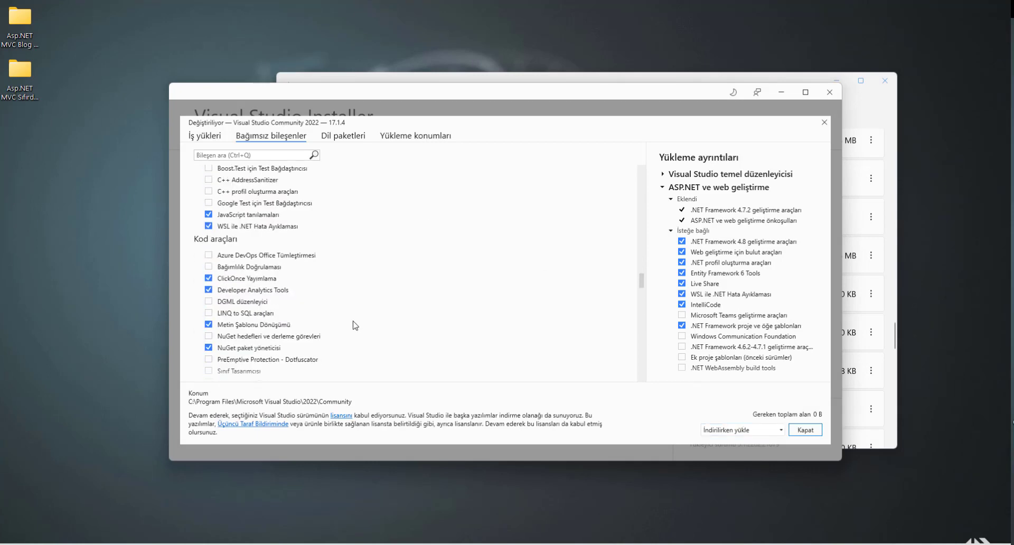
pyautogui.scroll(-20, 354, 325)
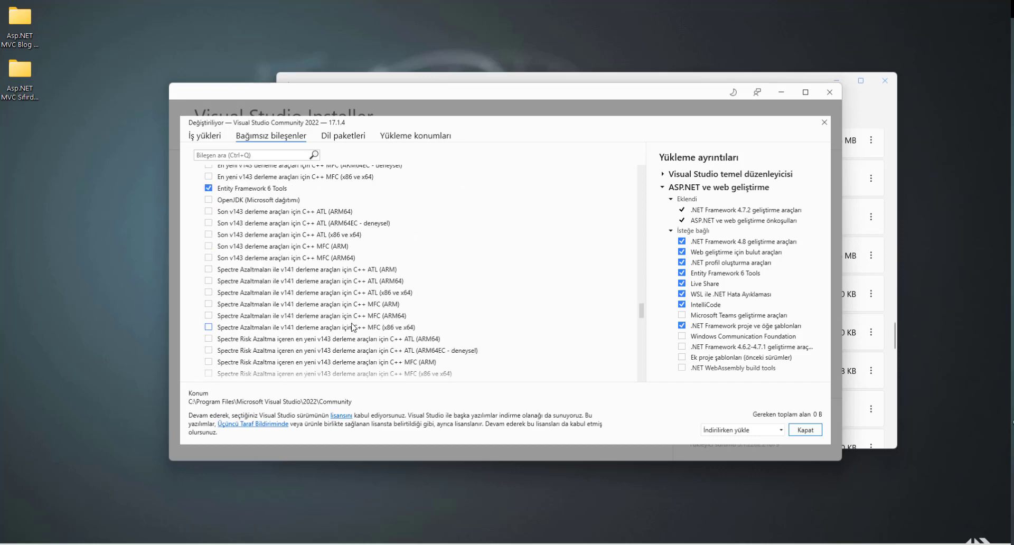
pyautogui.scroll(-4, 353, 327)
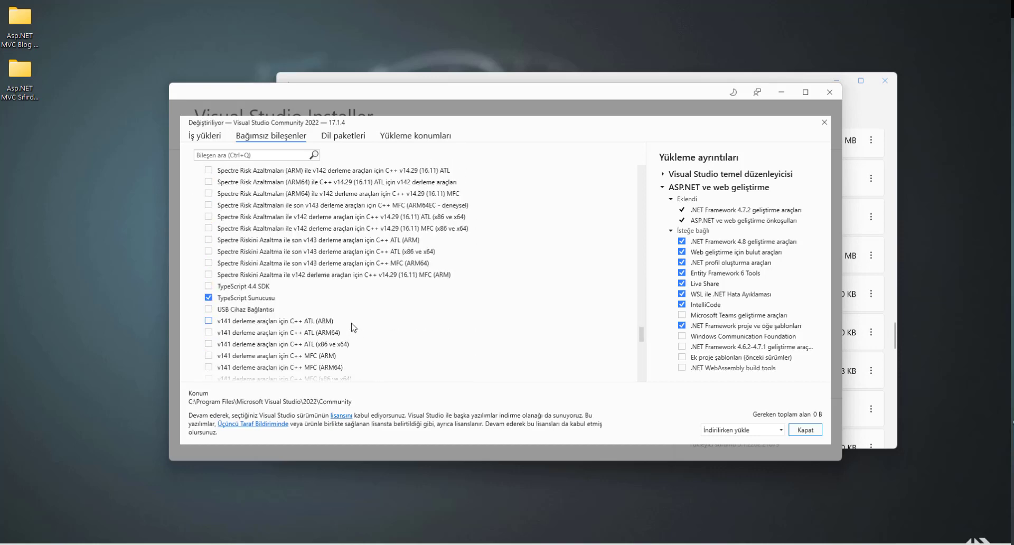
pyautogui.scroll(-15, 353, 327)
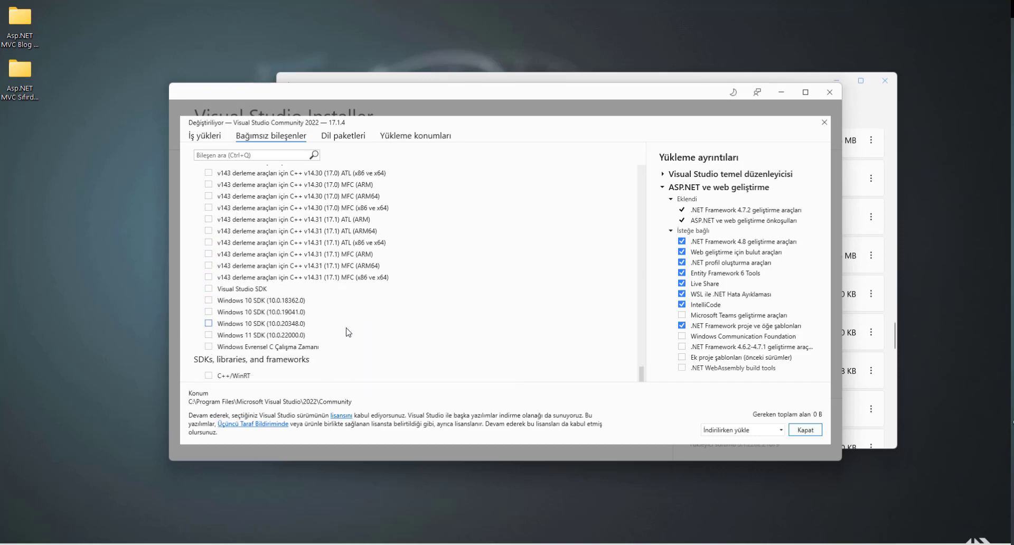
pyautogui.scroll(10, 348, 332)
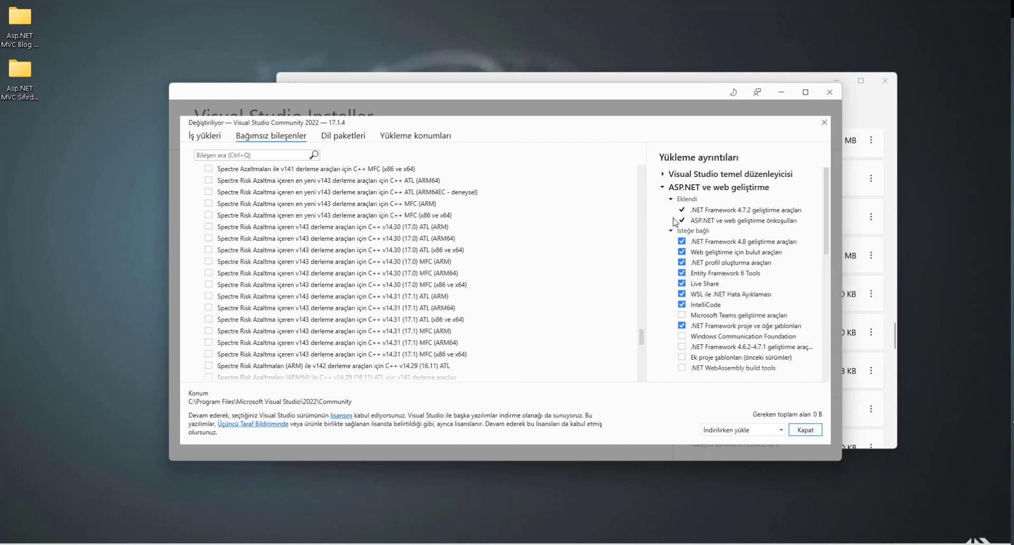
# Collapse the ASP.NET and web development details and review the selected individual components in the installation summary
pyautogui.click(663, 187)
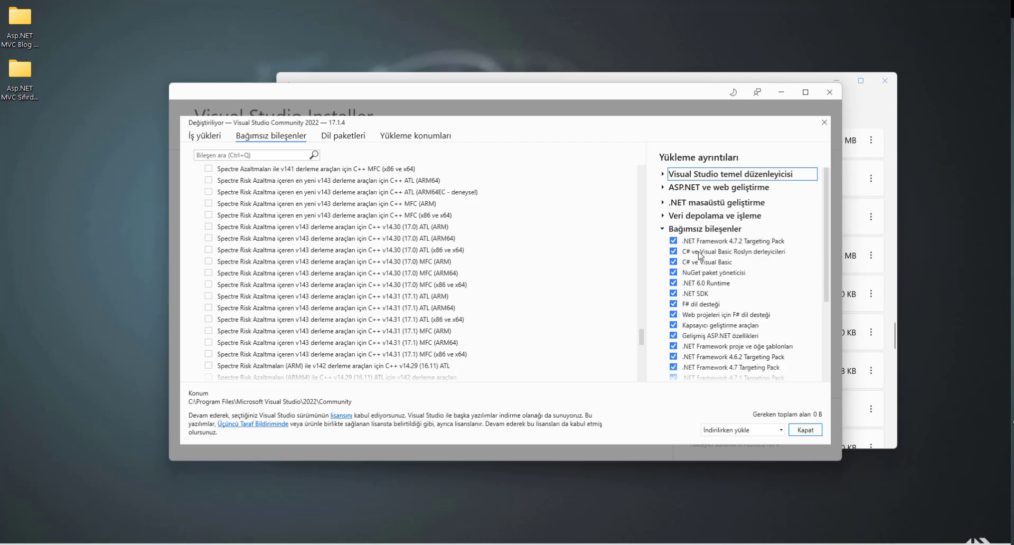
pyautogui.scroll(-1, 700, 256)
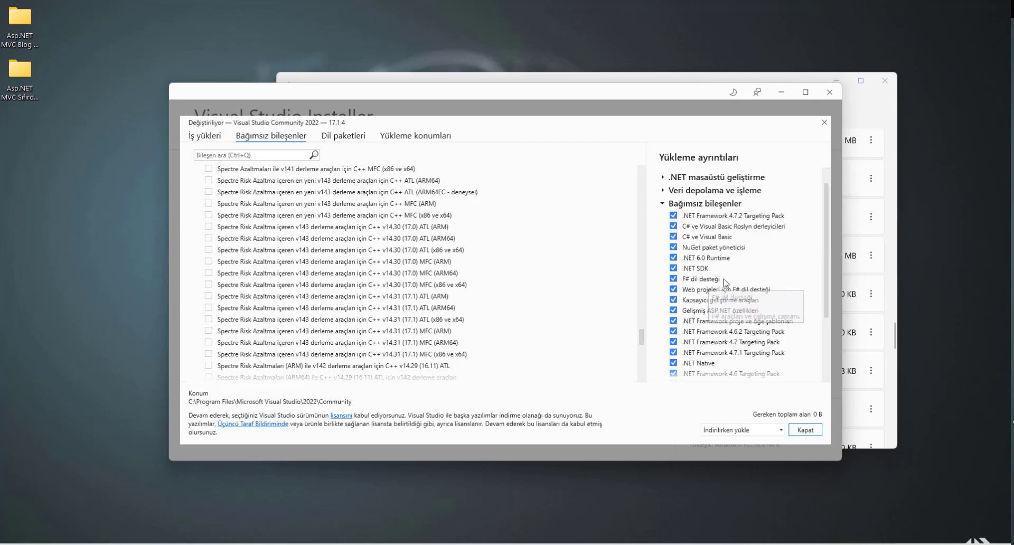
pyautogui.scroll(-1, 726, 282)
pyautogui.scroll(-2, 812, 265)
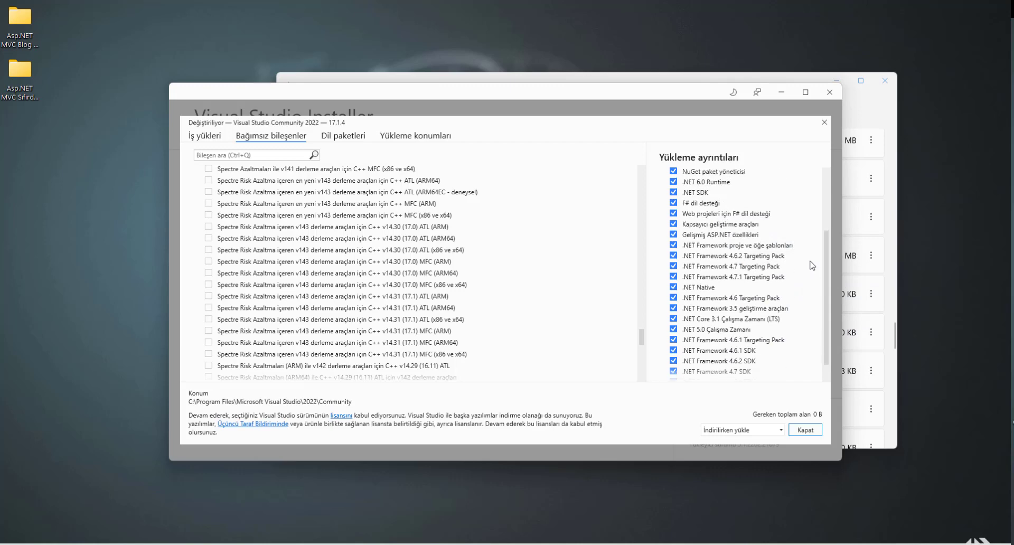
pyautogui.scroll(-1, 811, 265)
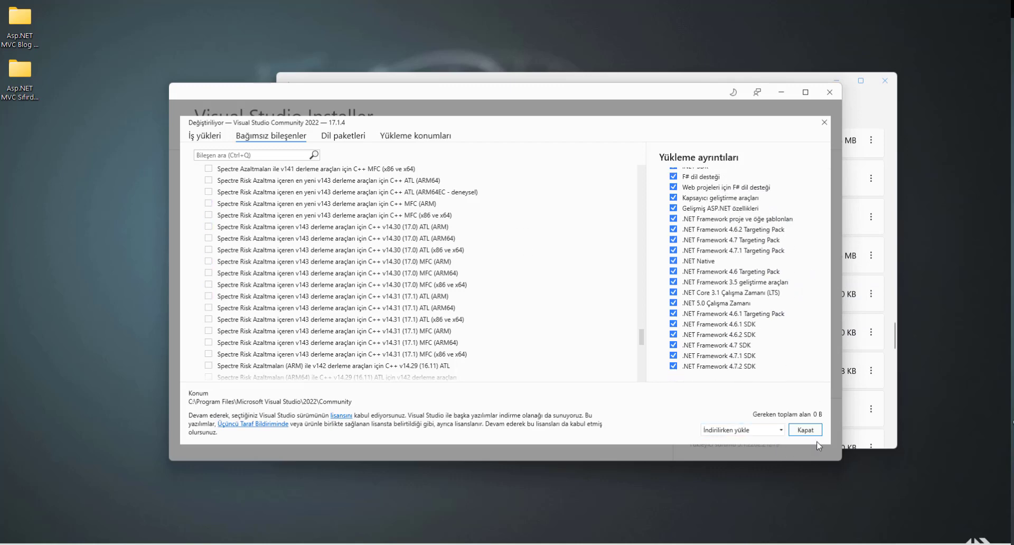
# Close the modification dialog without changes, along with the Visual Studio Installer and the Windows Settings window
pyautogui.click(806, 431)
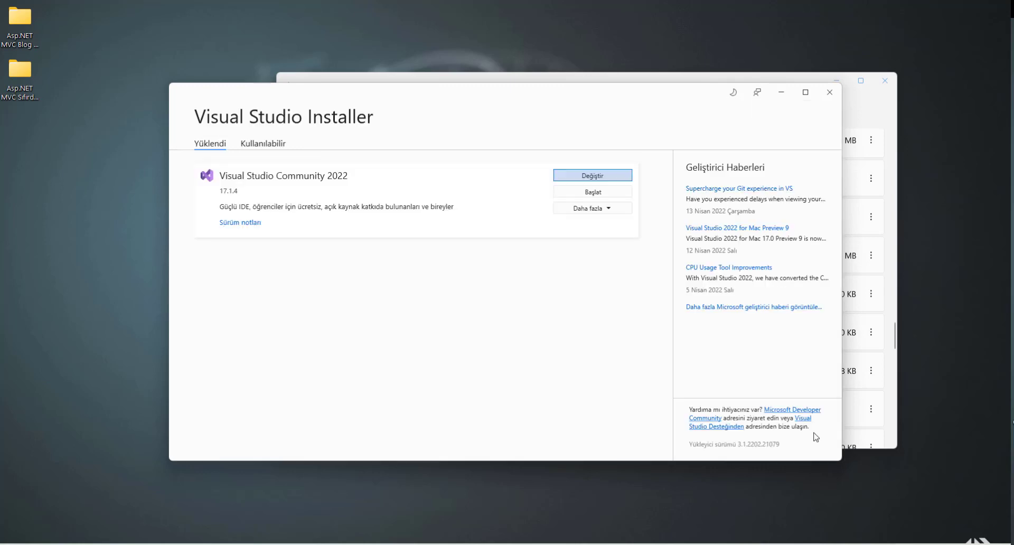
pyautogui.click(830, 93)
pyautogui.click(884, 80)
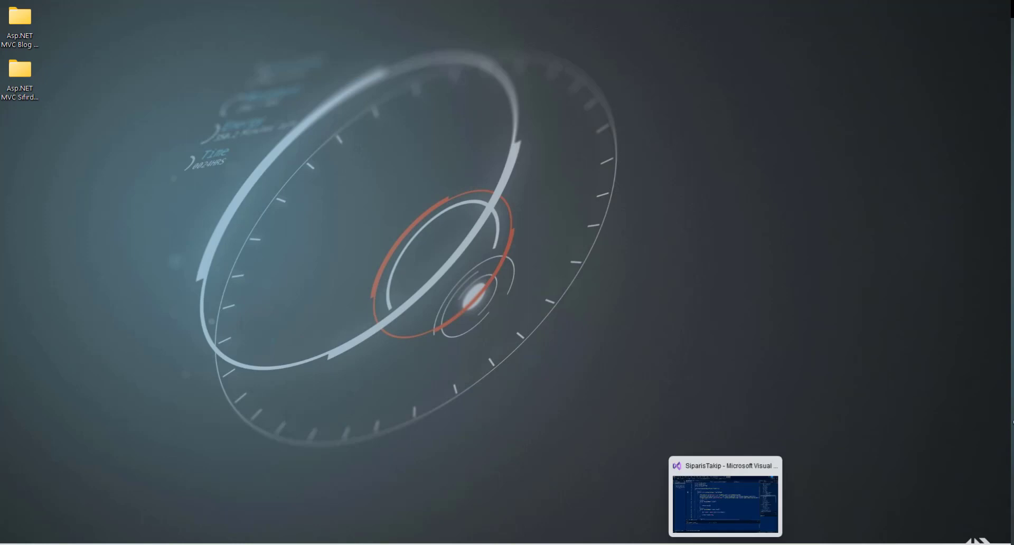
# Launch a new instance of Visual Studio 2022 alongside the already open SiparisTakip solution
pyautogui.rightClick(729, 543)
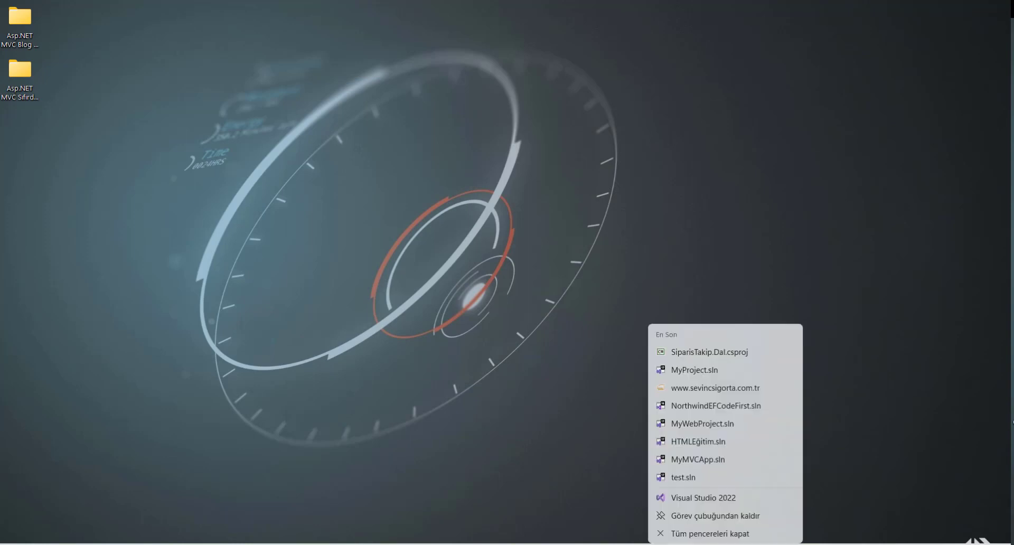
pyautogui.click(716, 491)
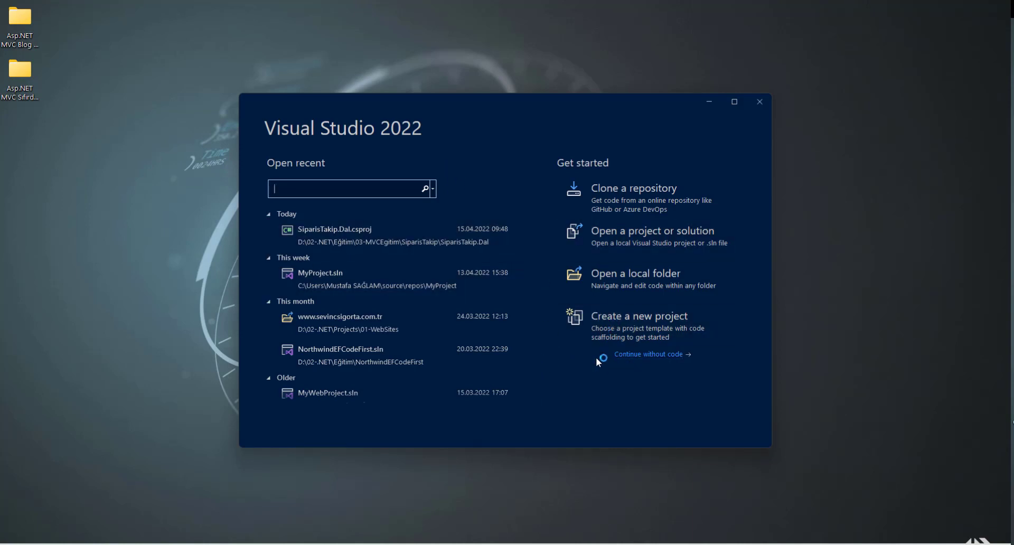
# Start a new project and select the C# ASP.NET Web Application (.NET Framework) template from the full template list
pyautogui.click(633, 328)
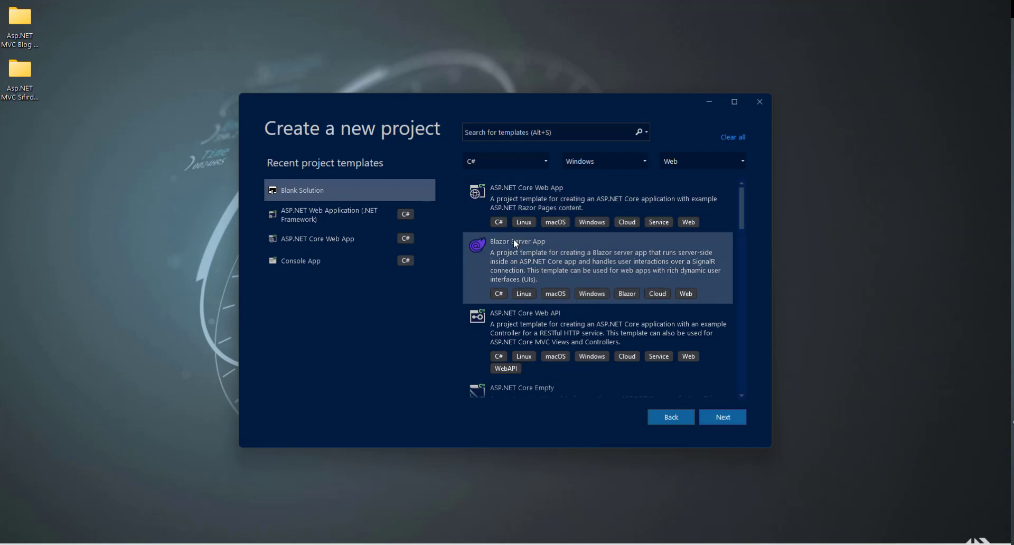
pyautogui.click(349, 216)
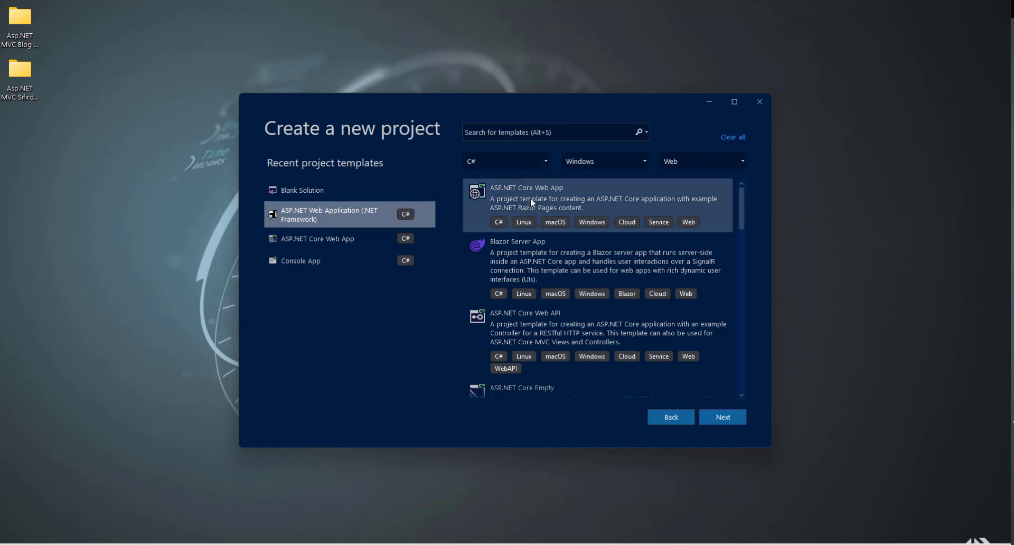
pyautogui.scroll(-1, 546, 309)
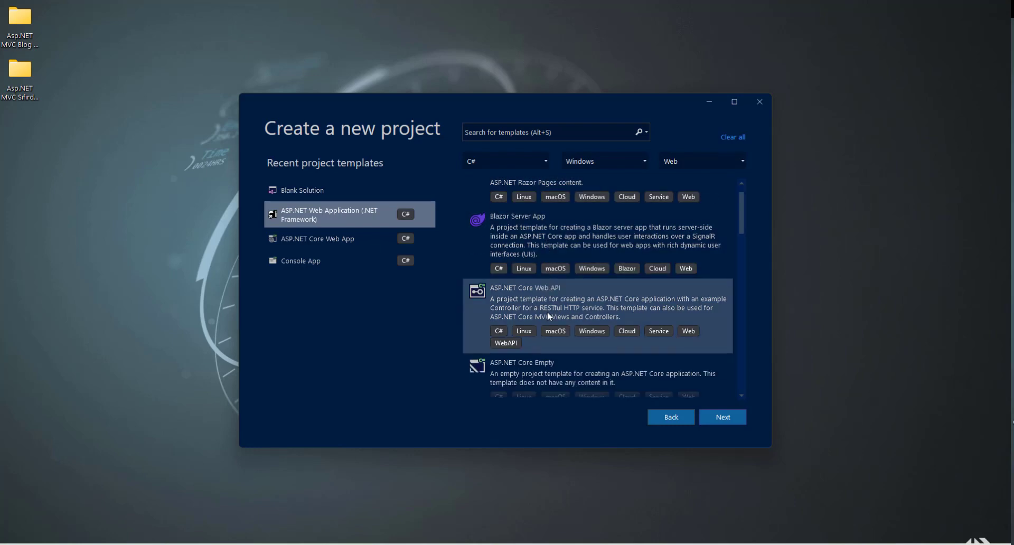
pyautogui.scroll(-2, 555, 309)
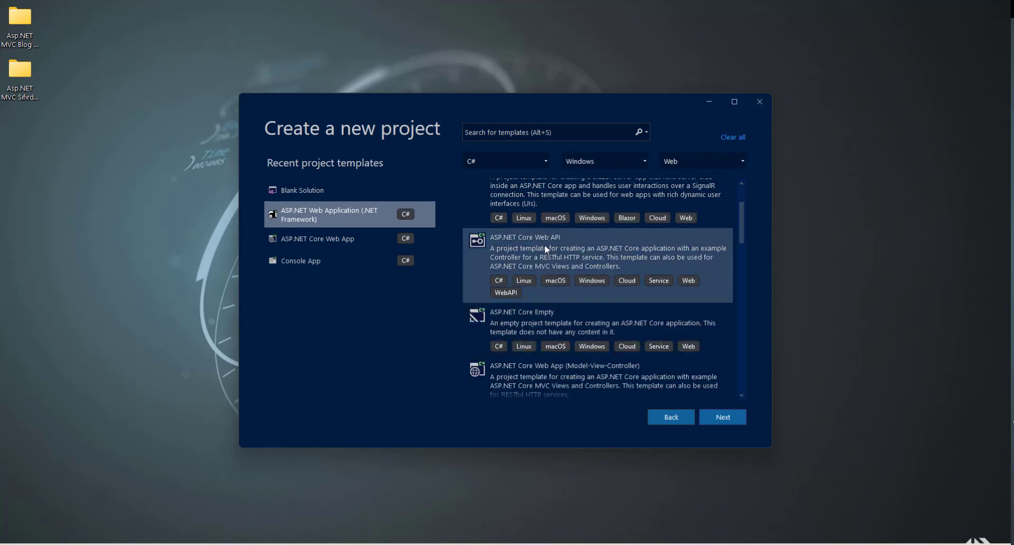
pyautogui.scroll(-1, 544, 245)
pyautogui.scroll(-1, 567, 340)
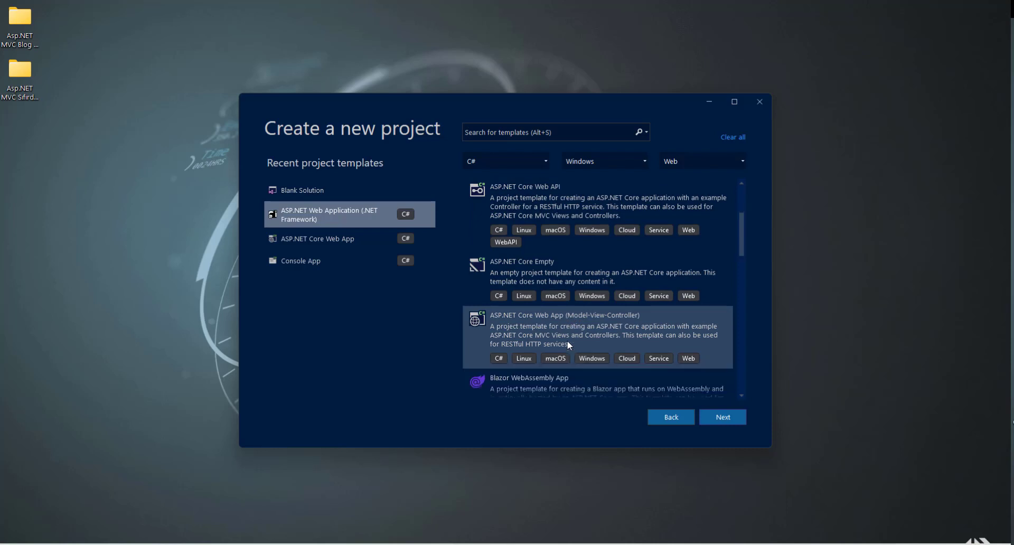
pyautogui.scroll(-3, 568, 340)
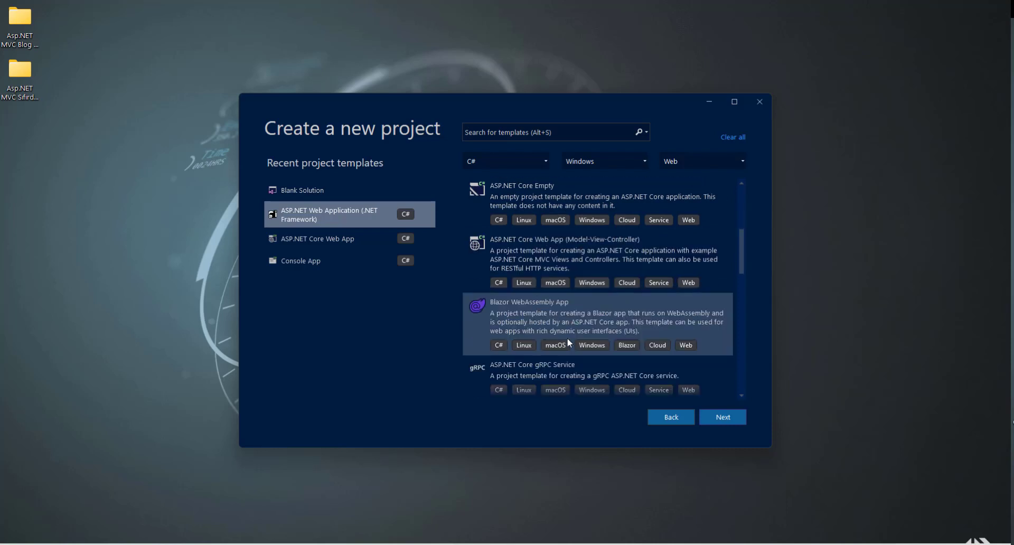
pyautogui.scroll(-4, 568, 338)
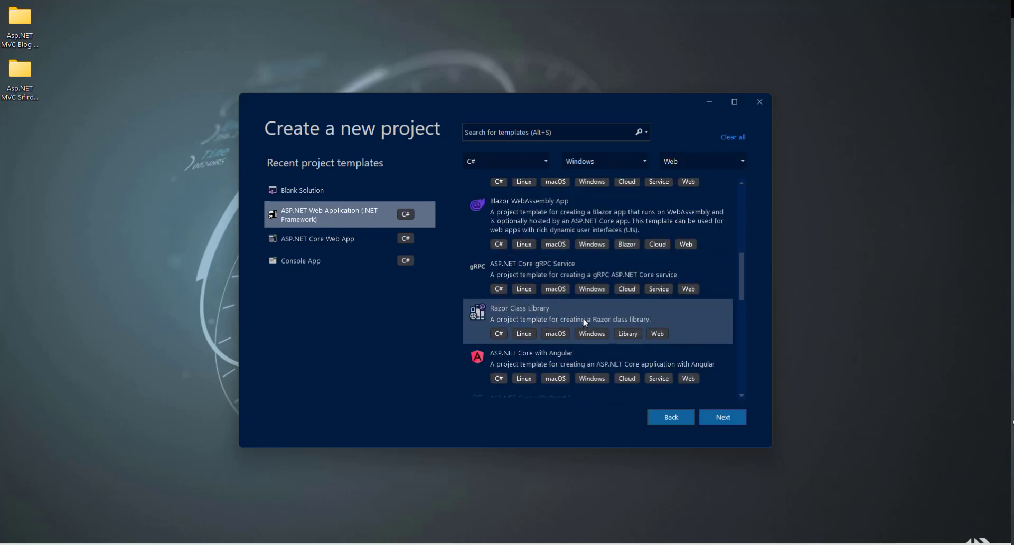
pyautogui.scroll(-3, 593, 309)
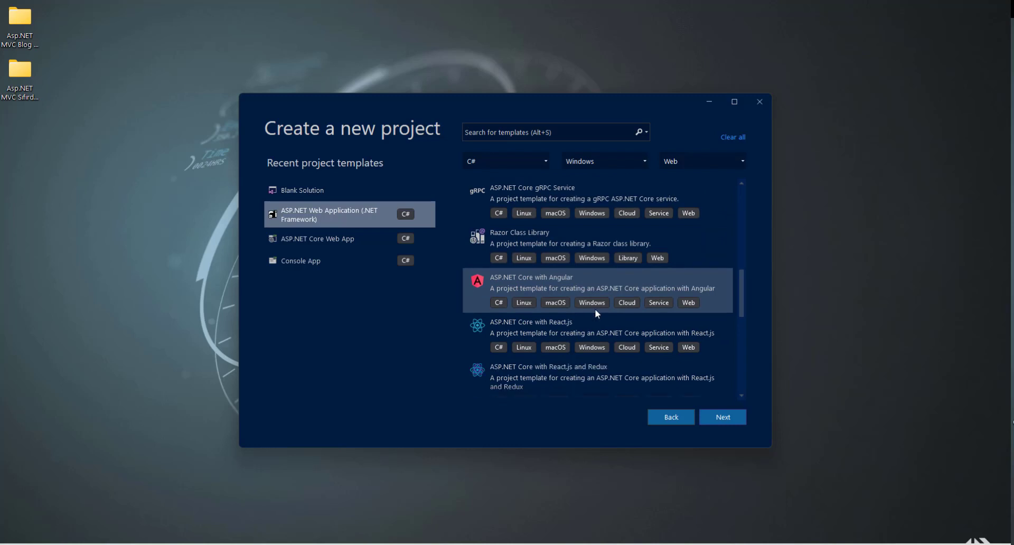
pyautogui.scroll(-5, 594, 308)
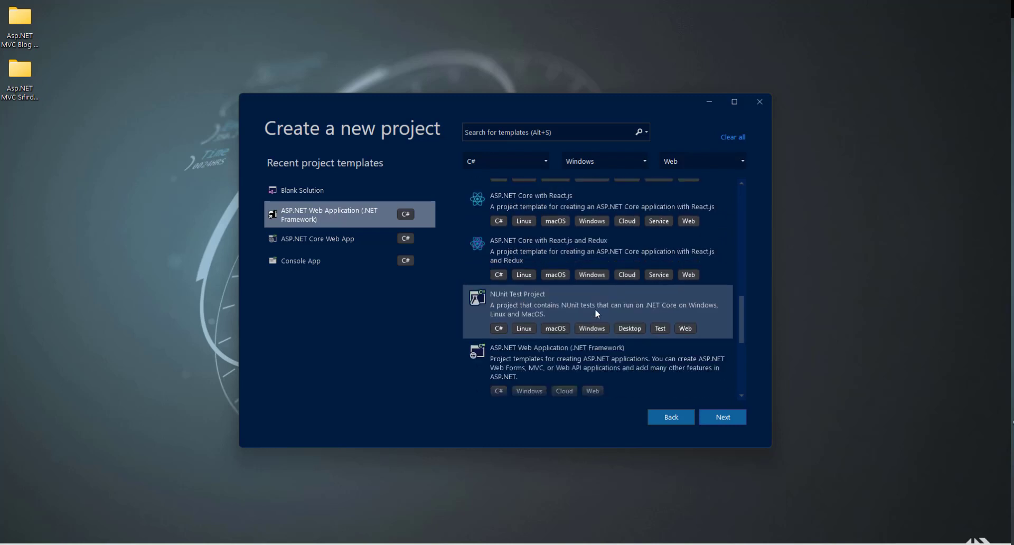
pyautogui.click(556, 359)
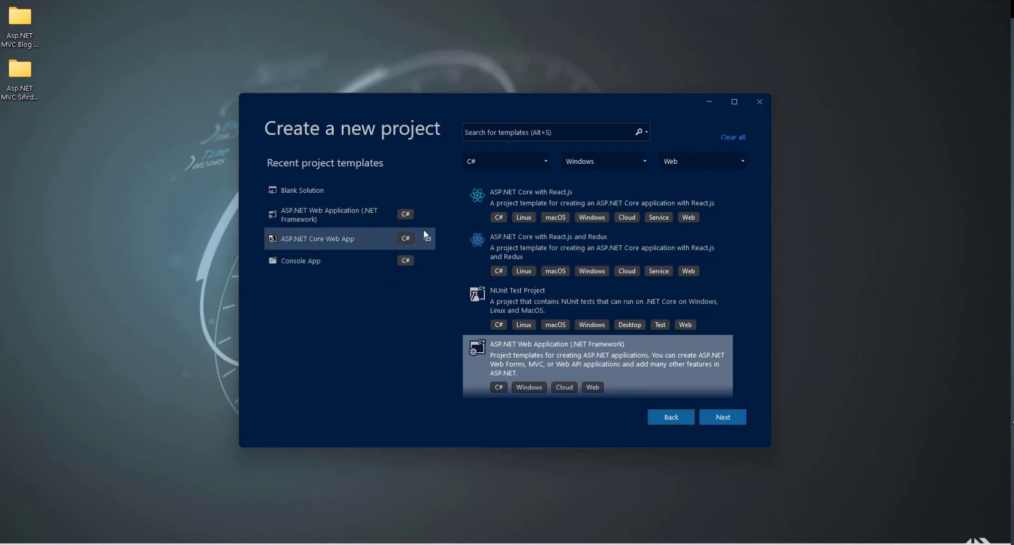
# Create the WebApplication1 project targeting .NET Framework 4.8 with the MVC template, no authentication and HTTPS configured
pyautogui.click(723, 418)
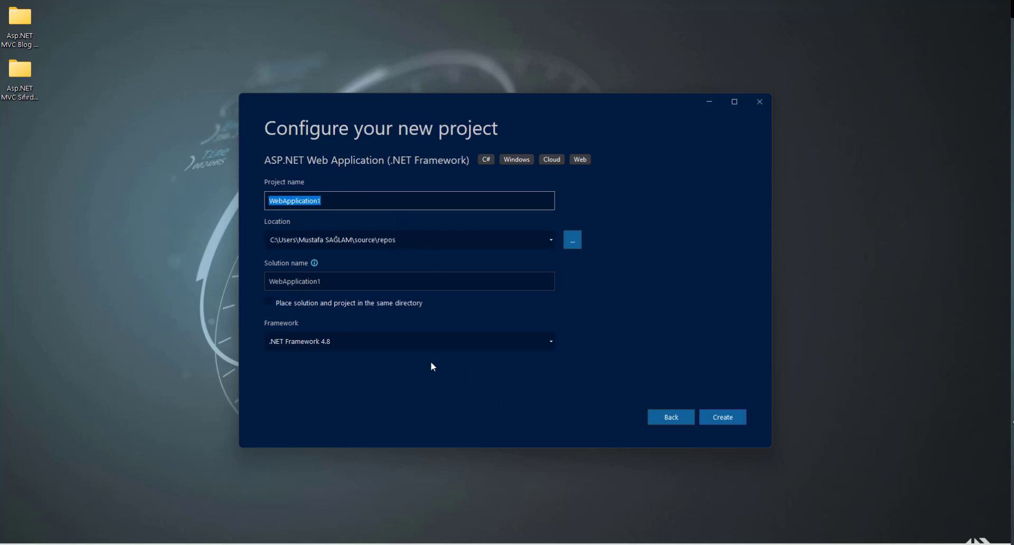
pyautogui.click(426, 349)
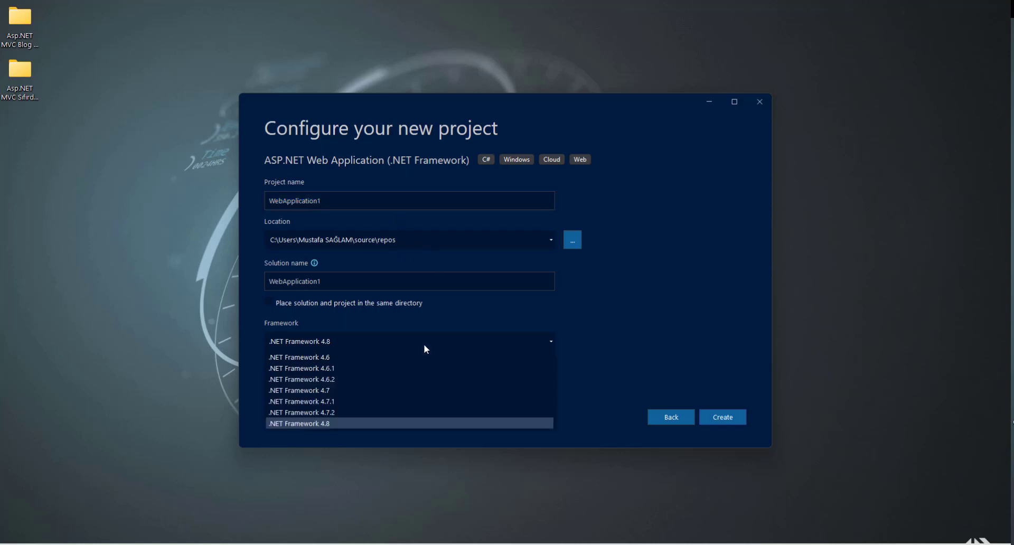
pyautogui.click(333, 424)
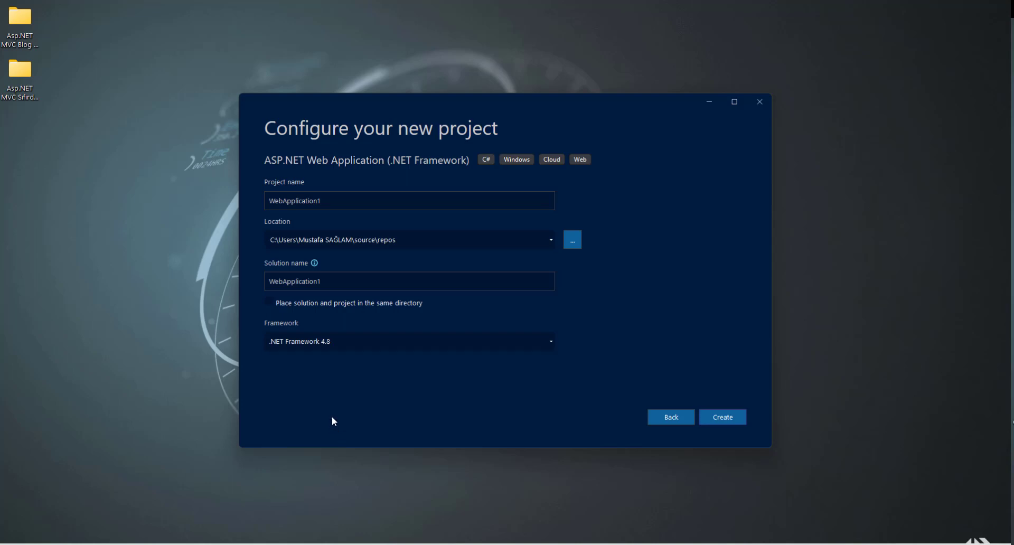
pyautogui.click(719, 416)
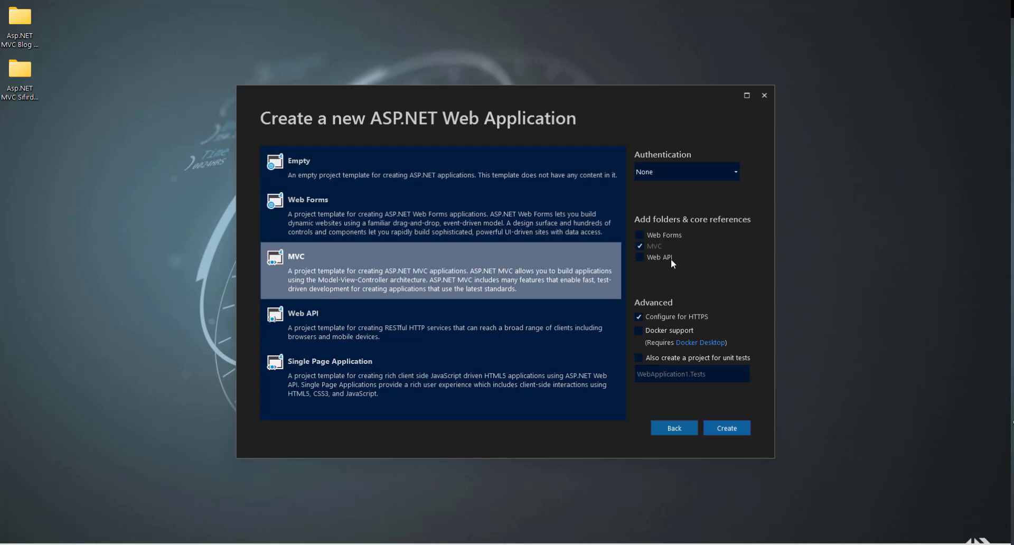
pyautogui.click(726, 432)
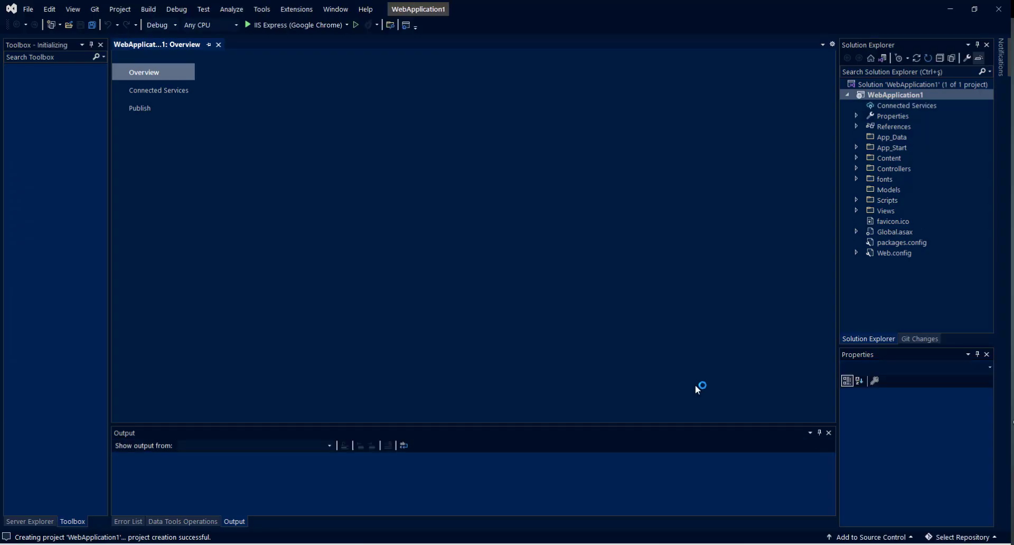
# Open HomeController.cs from the project's Controllers folder in the code editor
pyautogui.click(858, 168)
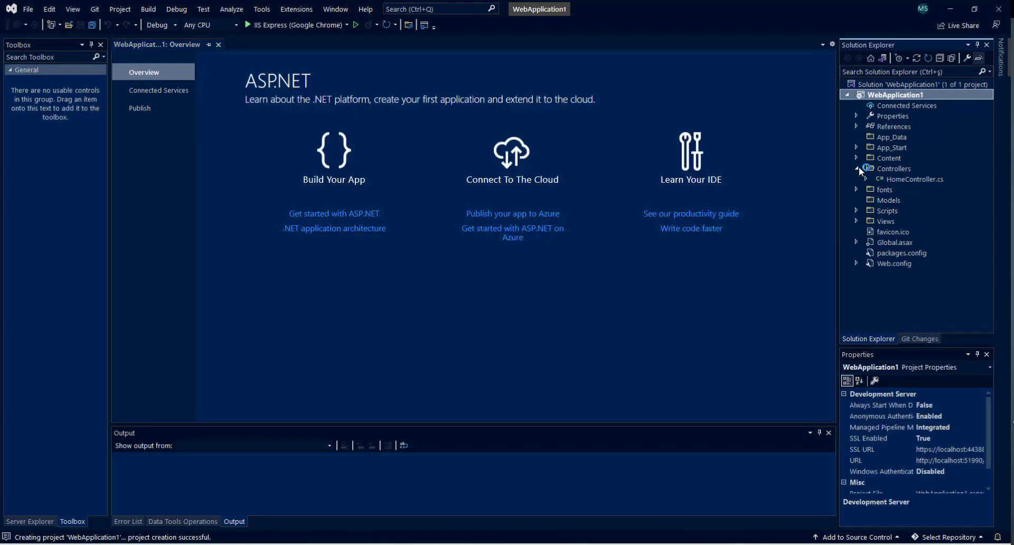
pyautogui.click(907, 180)
pyautogui.doubleClick(908, 180)
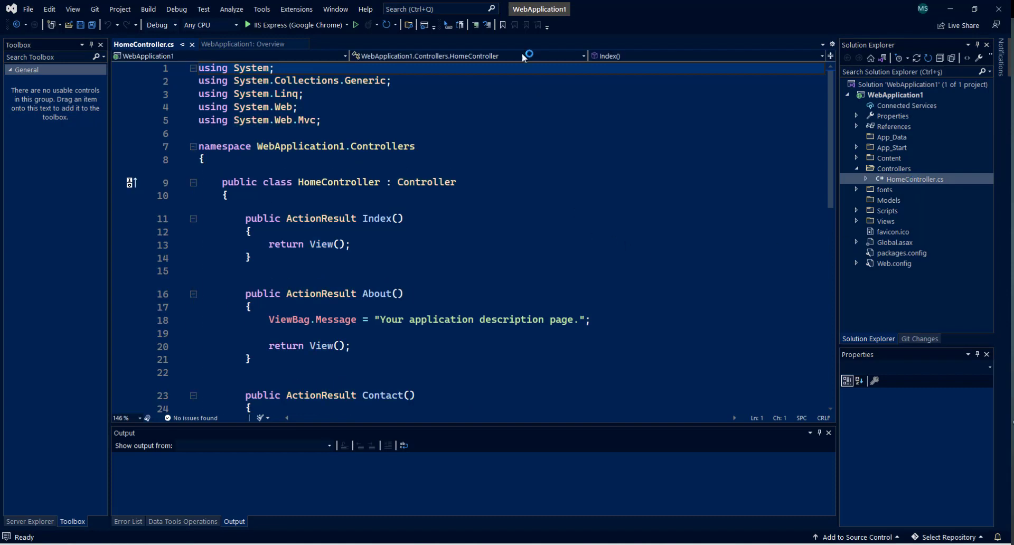
# Look up more themes on the Visual Studio Marketplace, view the Visual Studio Theme Pack page, and close the browser
pyautogui.click(273, 10)
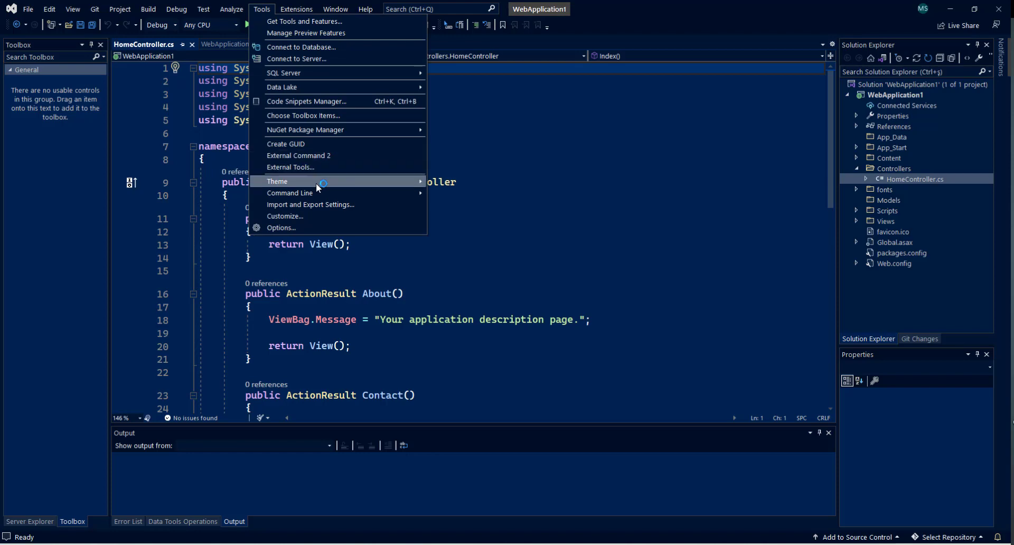
pyautogui.moveTo(316, 183)
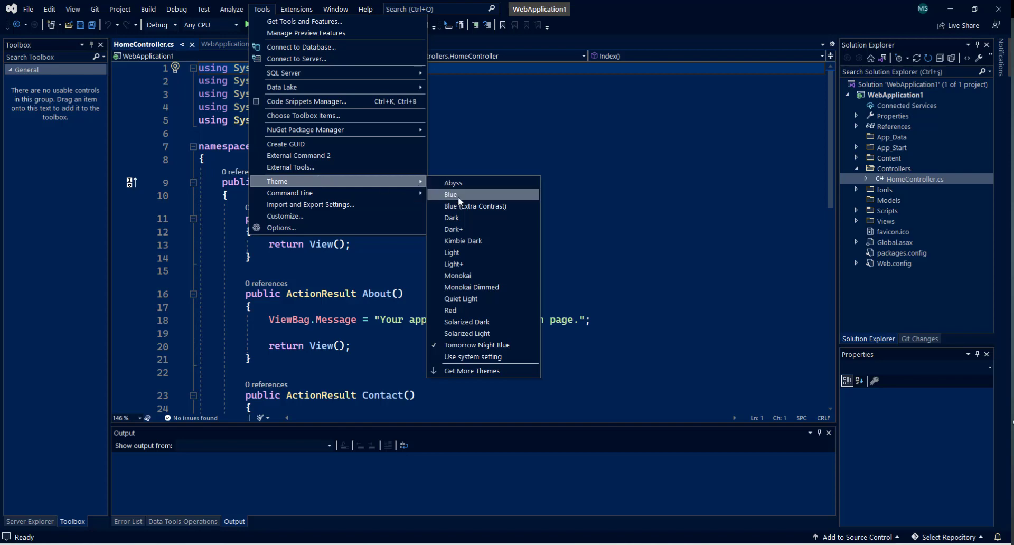
pyautogui.click(484, 373)
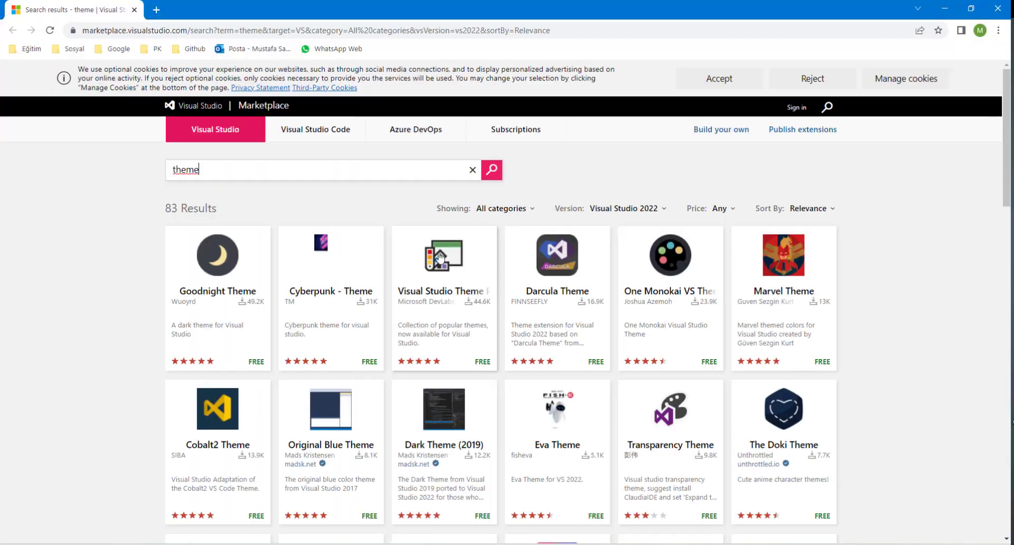
pyautogui.click(436, 312)
pyautogui.scroll(-10, 322, 392)
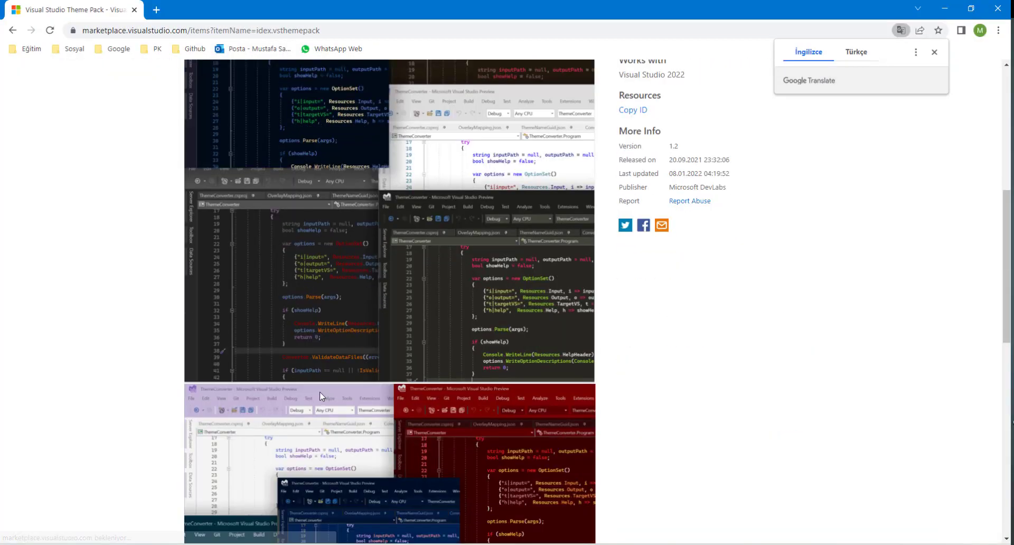
pyautogui.scroll(8, 321, 392)
pyautogui.click(1007, 15)
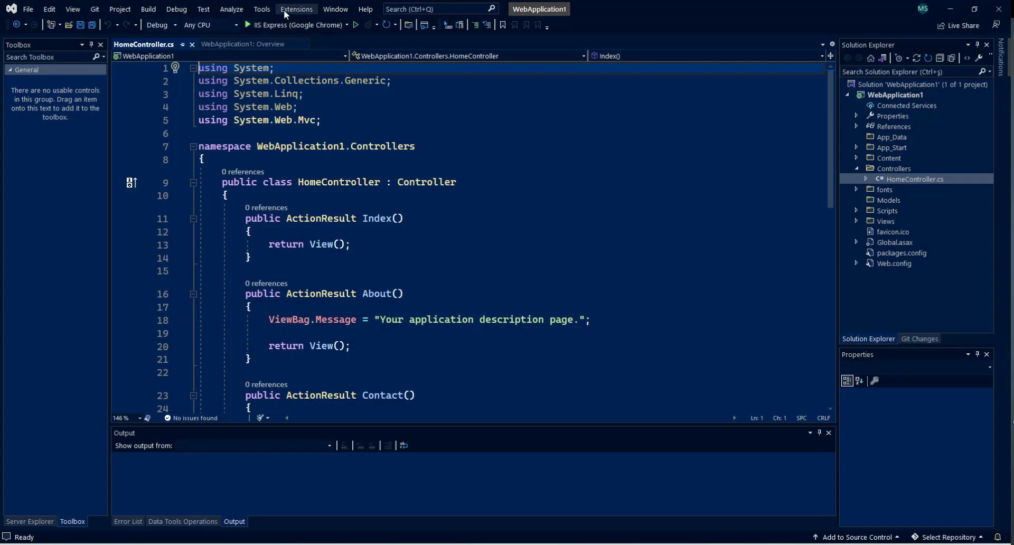
# Switch the Visual Studio color theme to Blue and check how the HomeController code looks
pyautogui.click(262, 9)
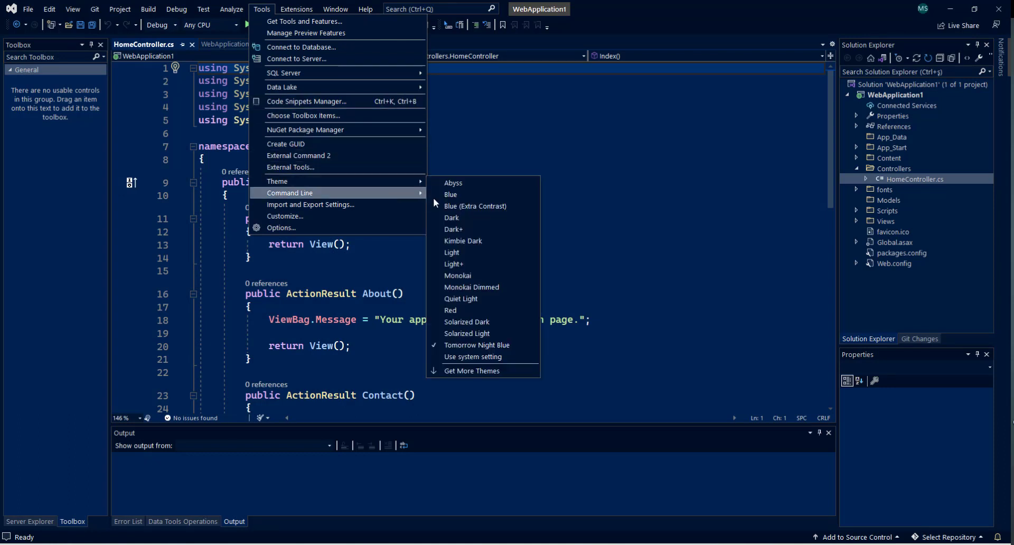
pyautogui.click(465, 195)
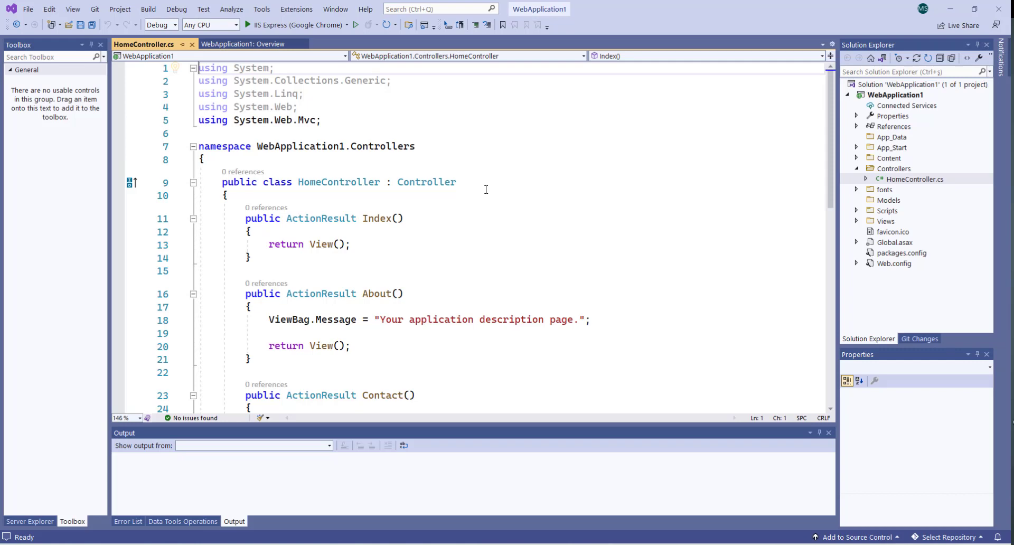
pyautogui.click(583, 187)
pyautogui.scroll(-2, 584, 187)
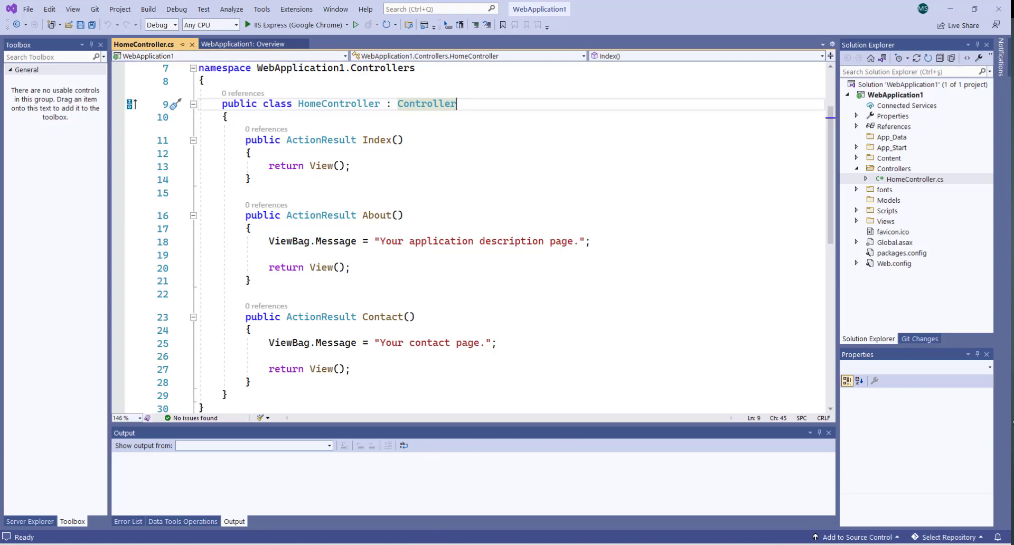
# Open the Visual Studio Installer through the installed apps in Windows Settings and start modifying Visual Studio Community 2022
pyautogui.press('super+i')
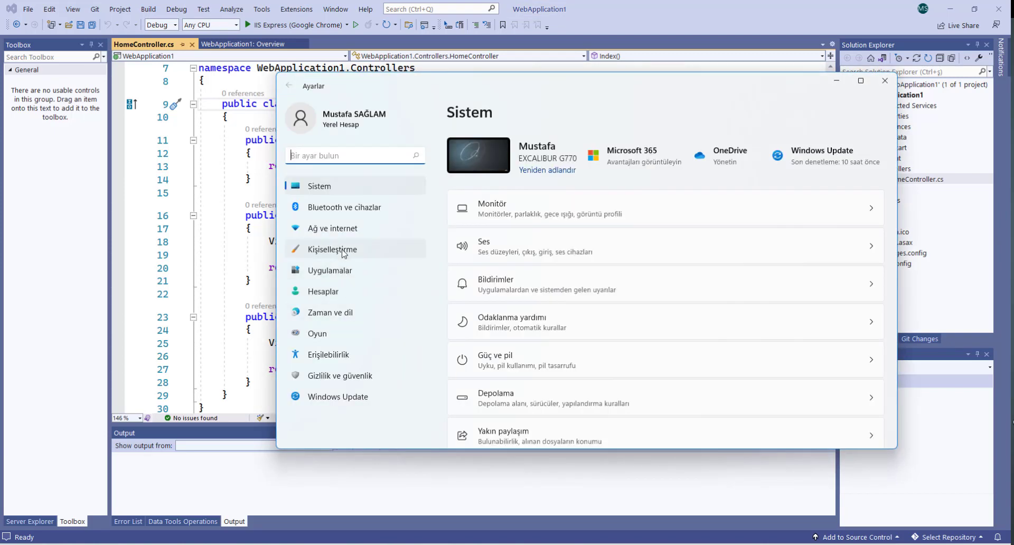
pyautogui.click(344, 270)
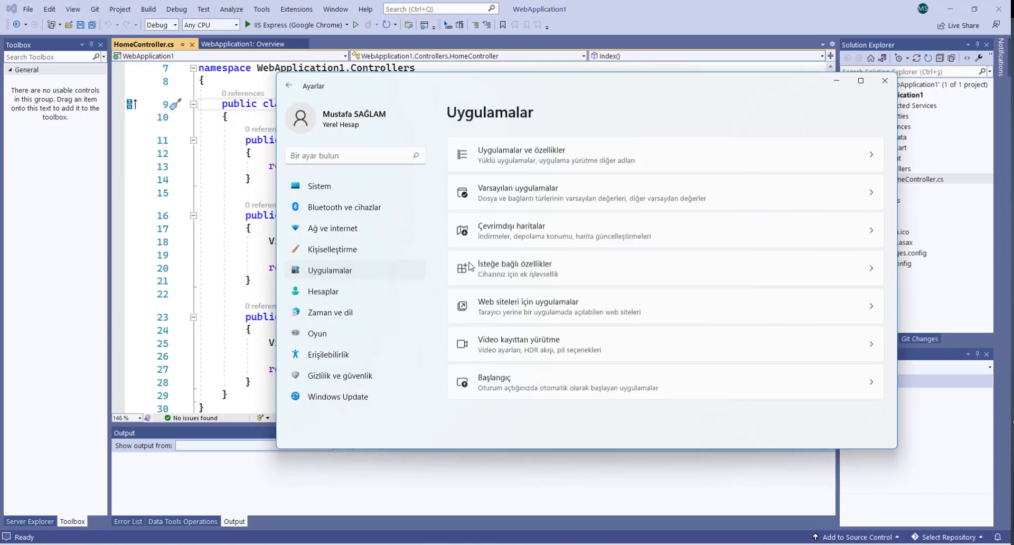
pyautogui.click(547, 163)
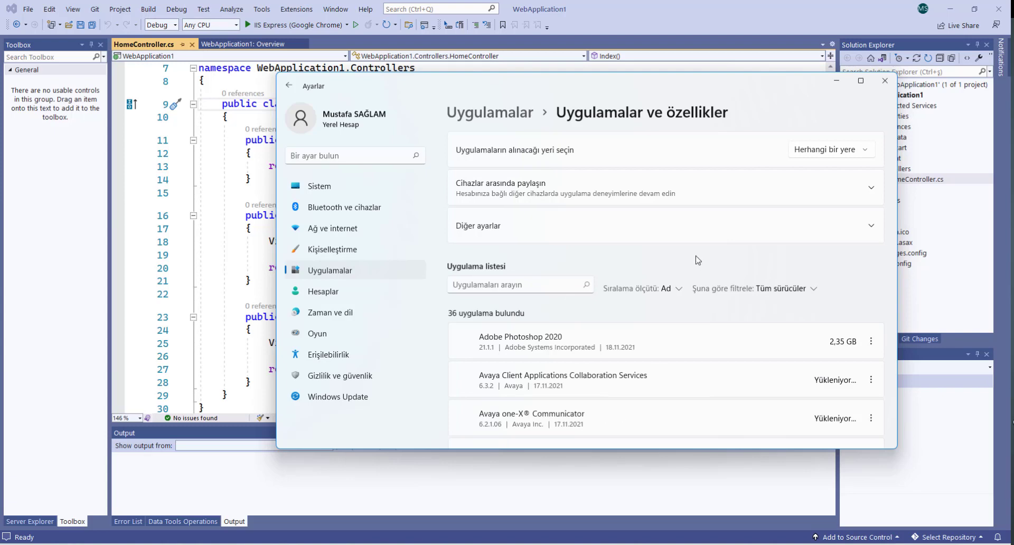
pyautogui.scroll(-15, 622, 328)
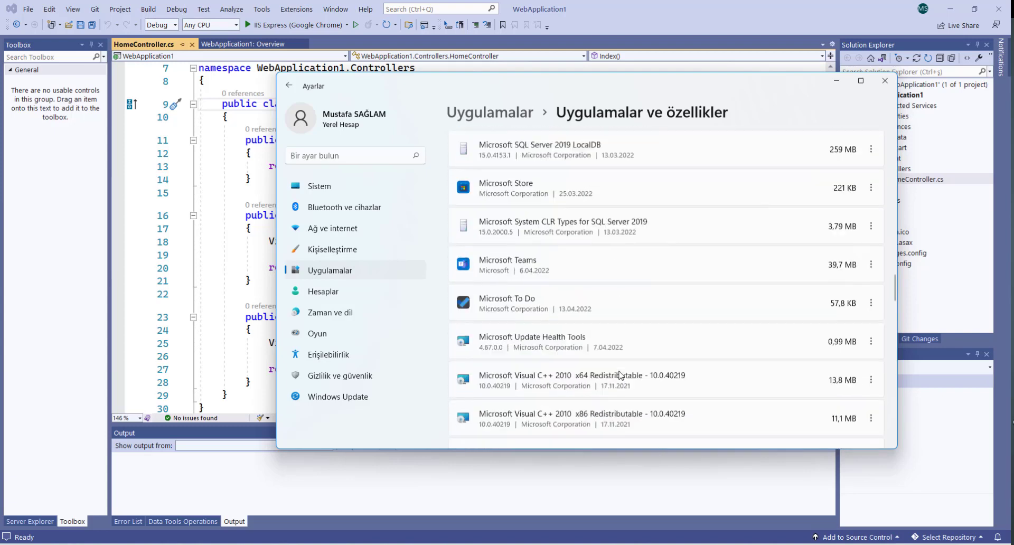
pyautogui.scroll(-5, 619, 373)
pyautogui.scroll(3, 608, 358)
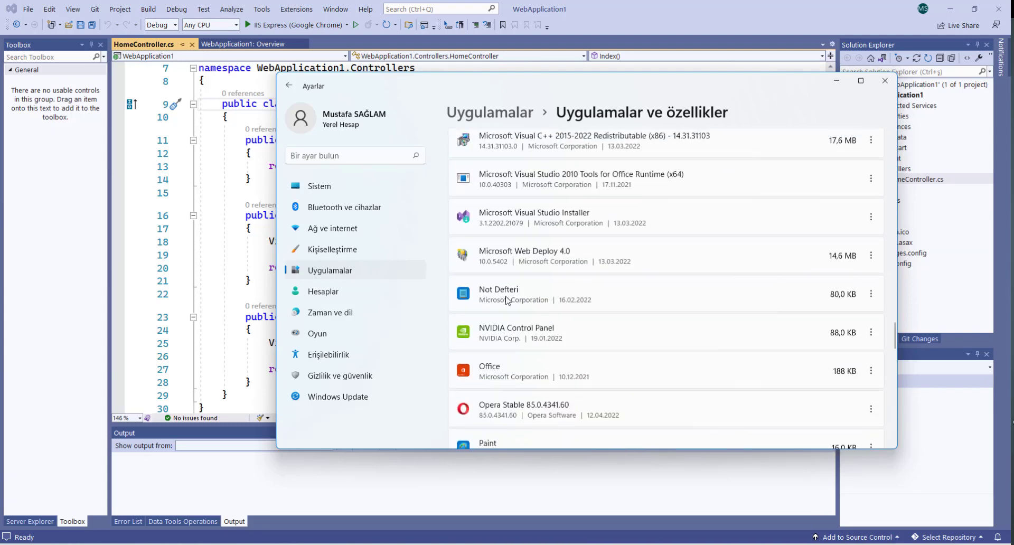
pyautogui.click(872, 216)
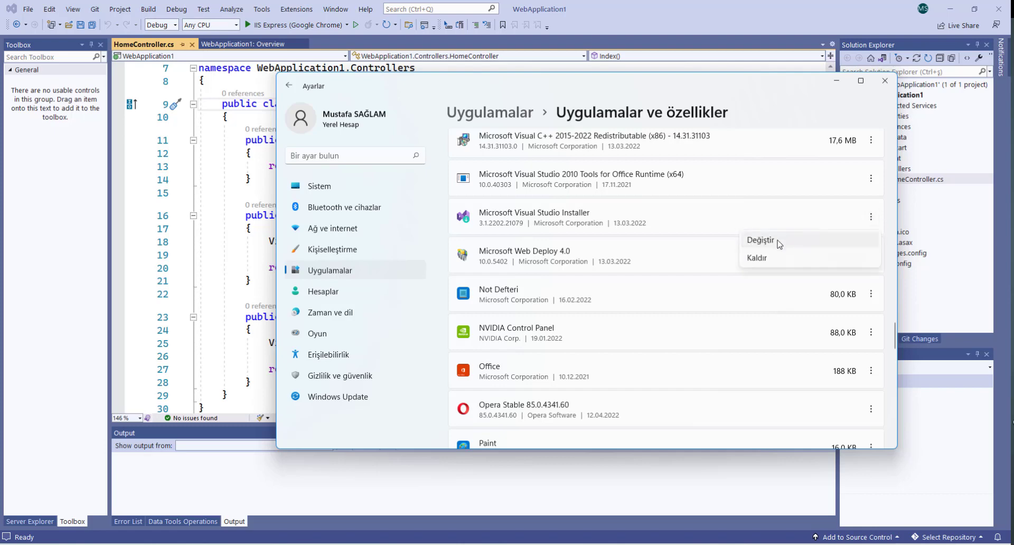
pyautogui.click(791, 243)
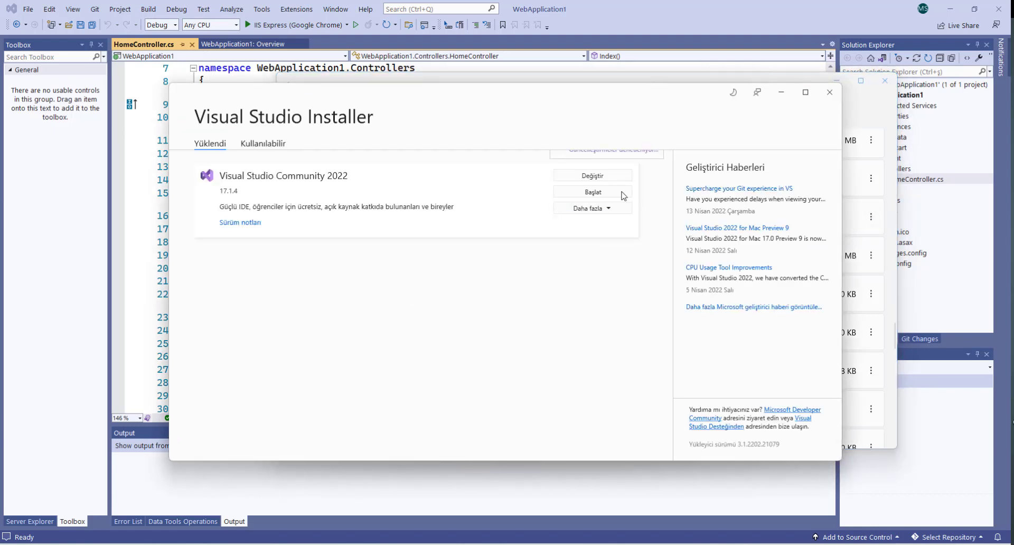
pyautogui.click(607, 177)
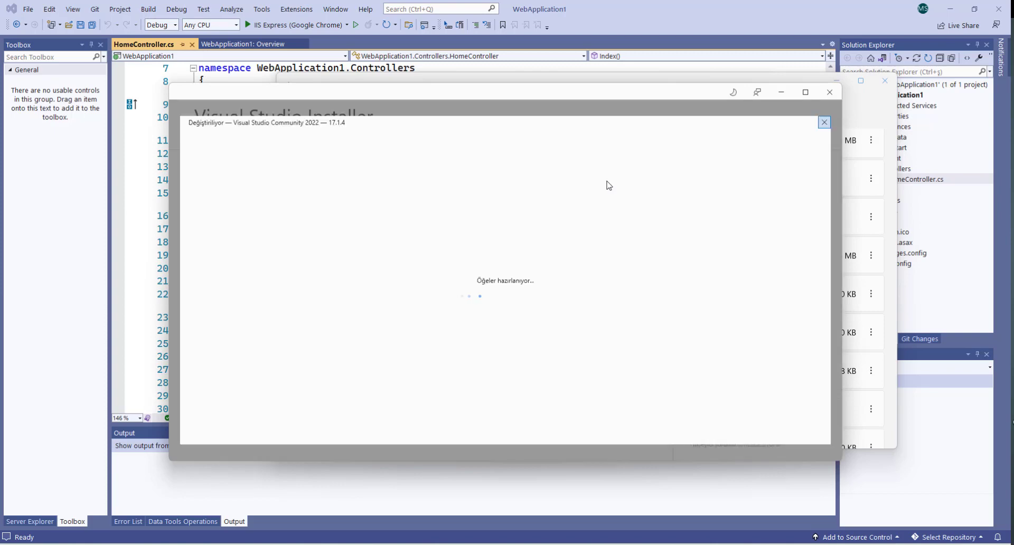